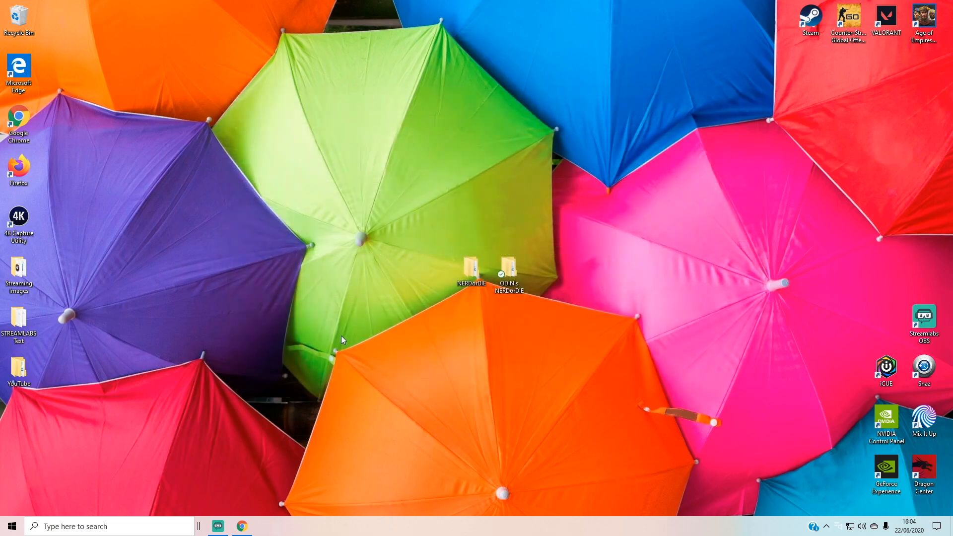
Step: Switch to Chrome and open Flickr's photo upload page from the Flickr home page
click(244, 526)
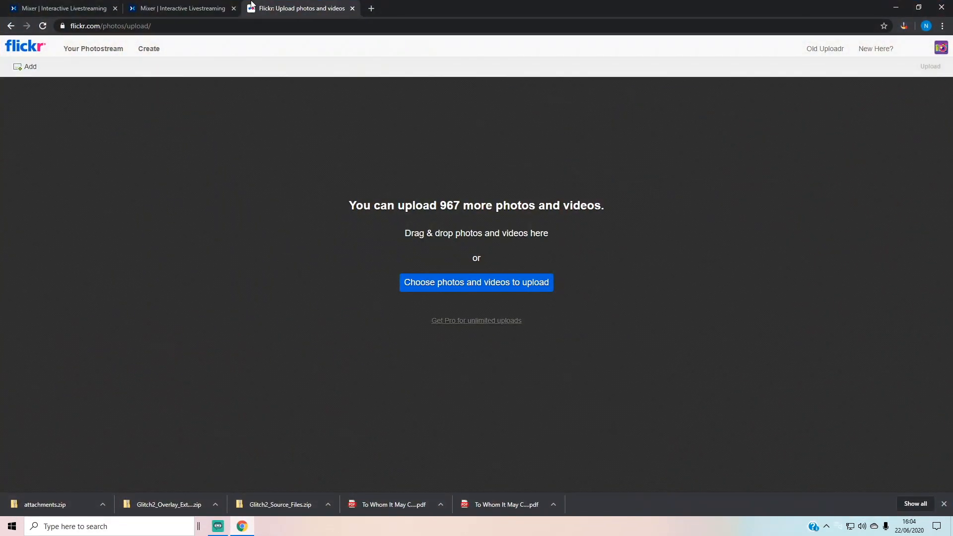
click(32, 52)
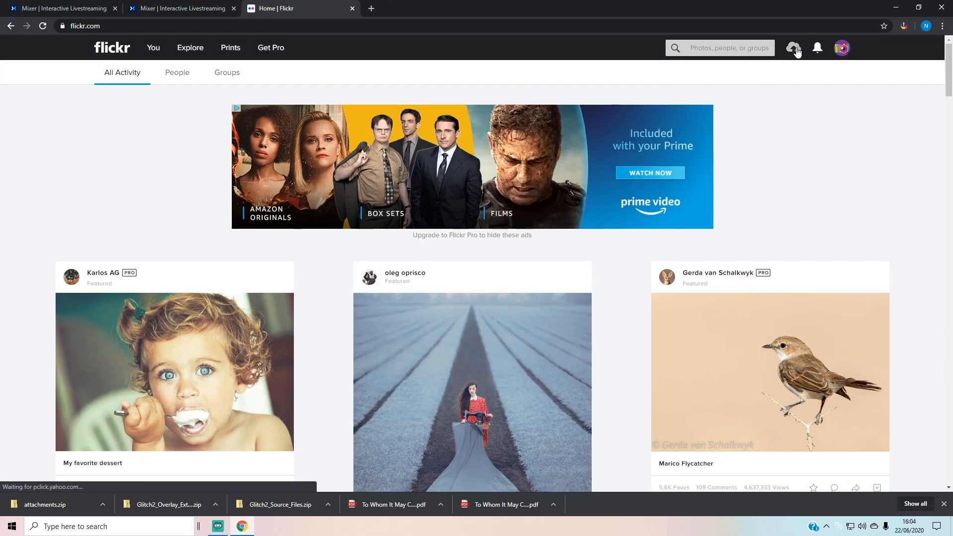
click(792, 47)
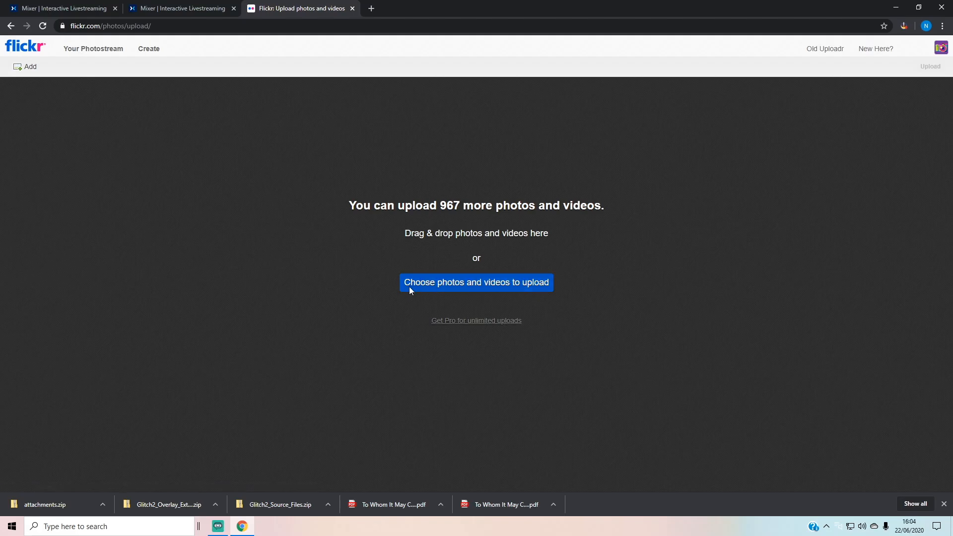
Step: Add the About image from the Desktop's ODIN's NERDorDIE > attachments folder to the upload batch
click(418, 284)
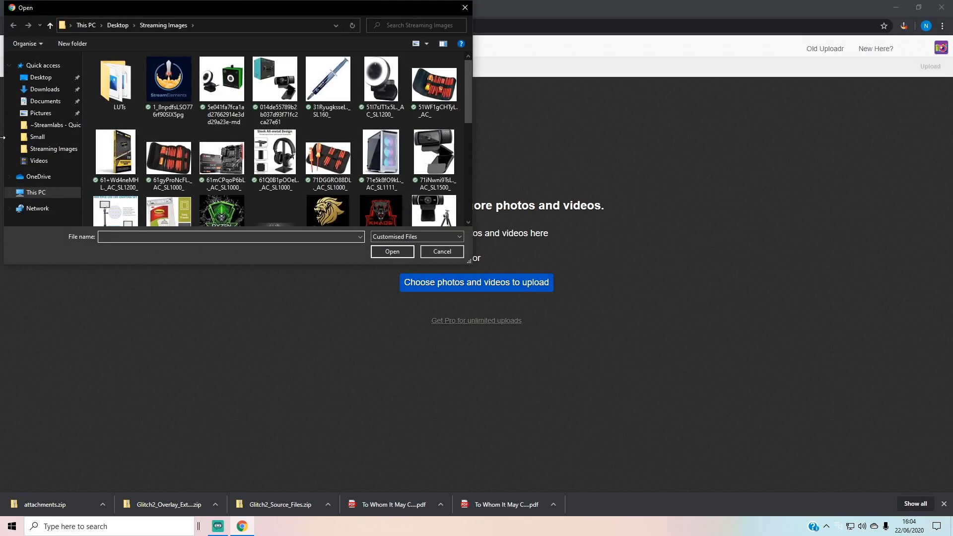
click(60, 77)
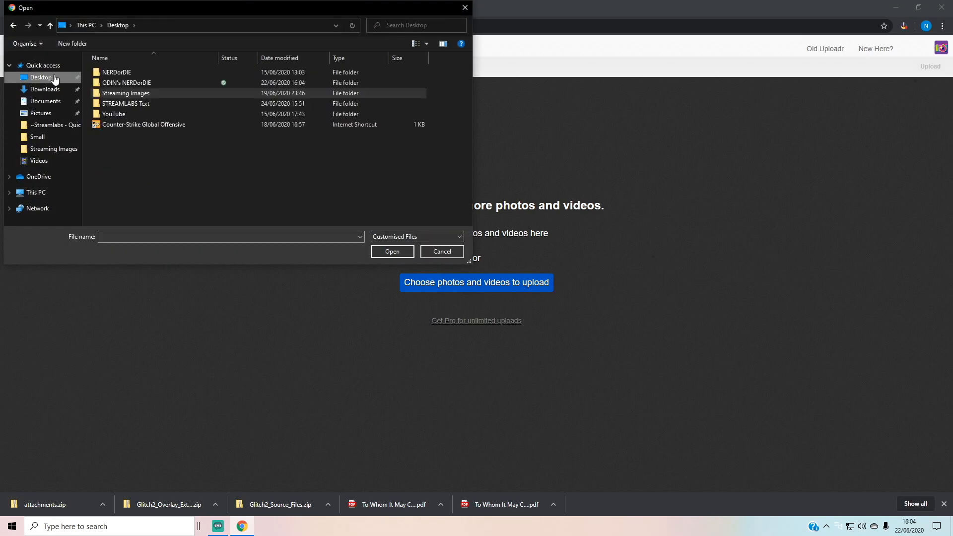
double_click(153, 79)
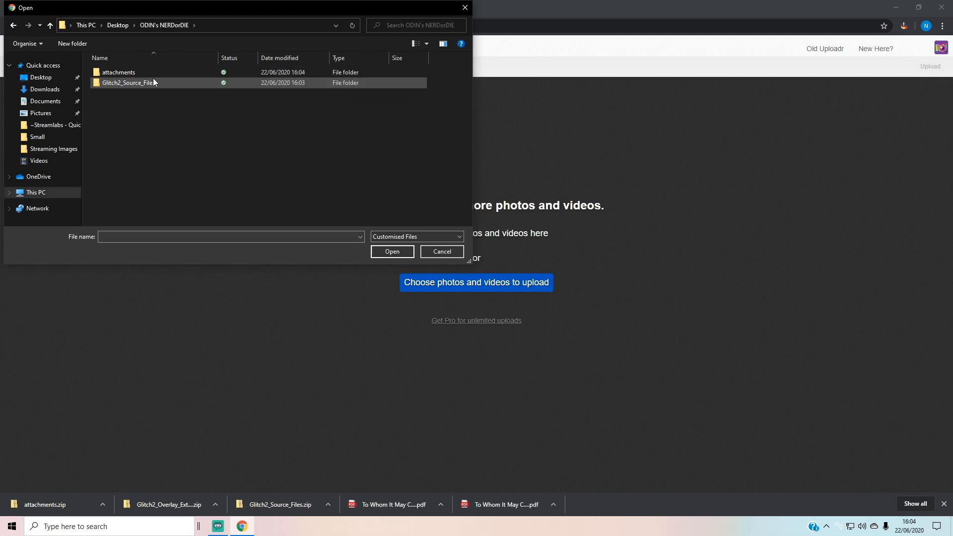
double_click(151, 71)
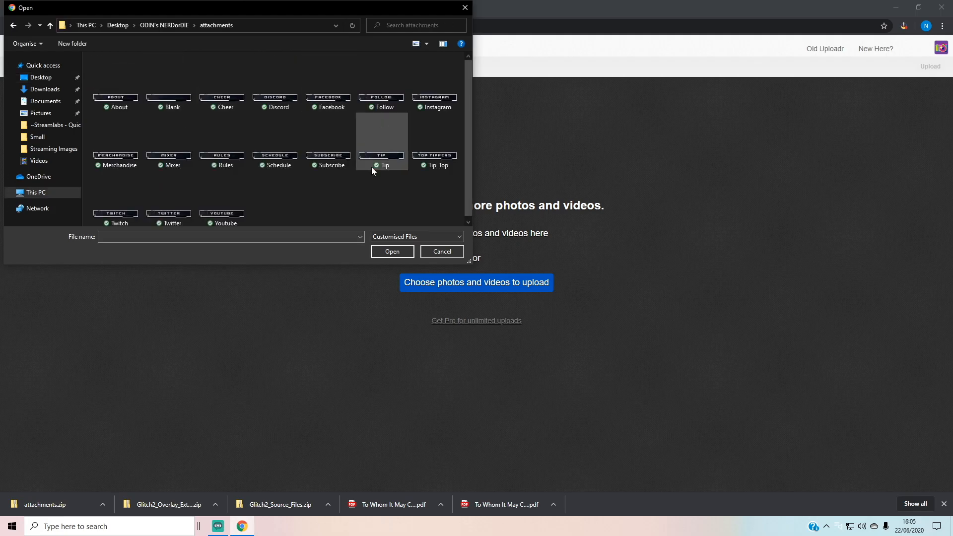
double_click(125, 108)
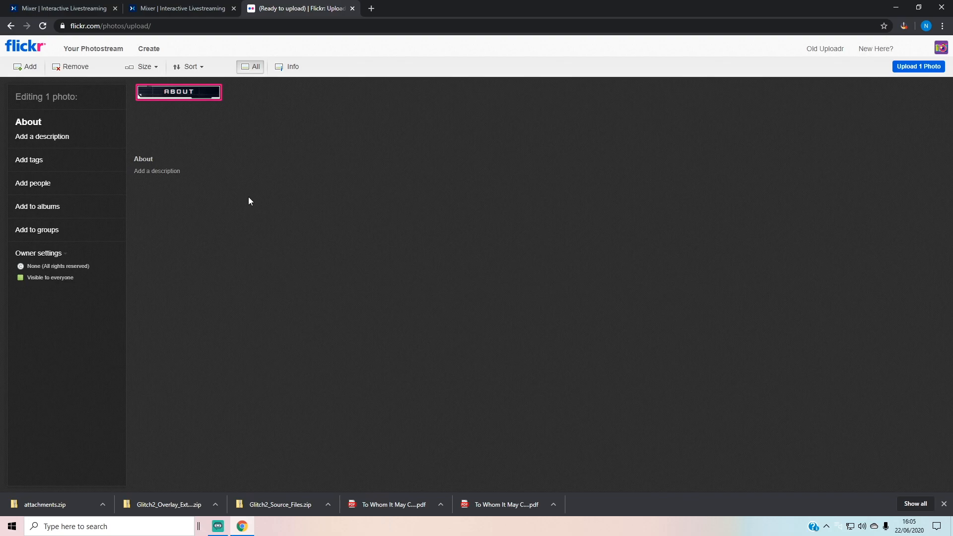
Step: Add the Rules image from the attachments folder to the batch and upload both photos as public
click(26, 66)
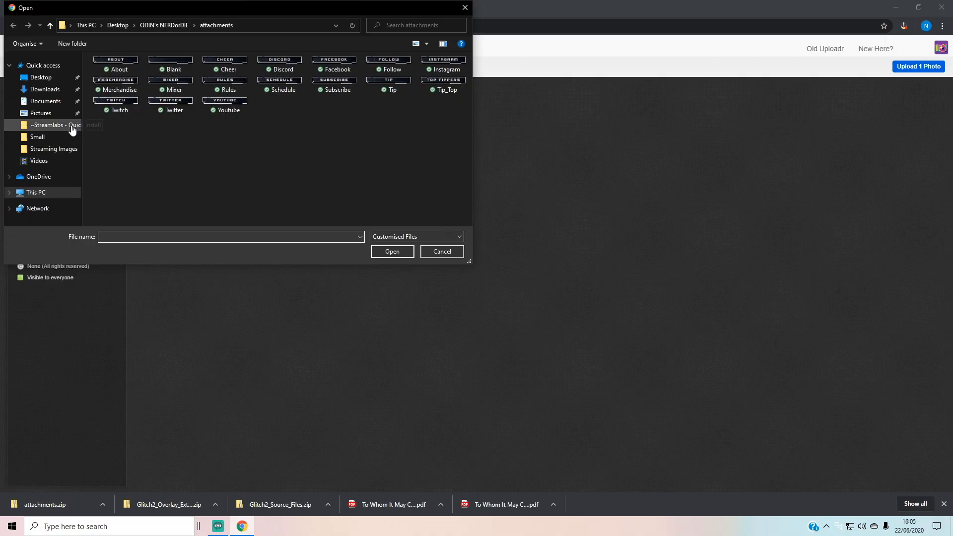
double_click(246, 87)
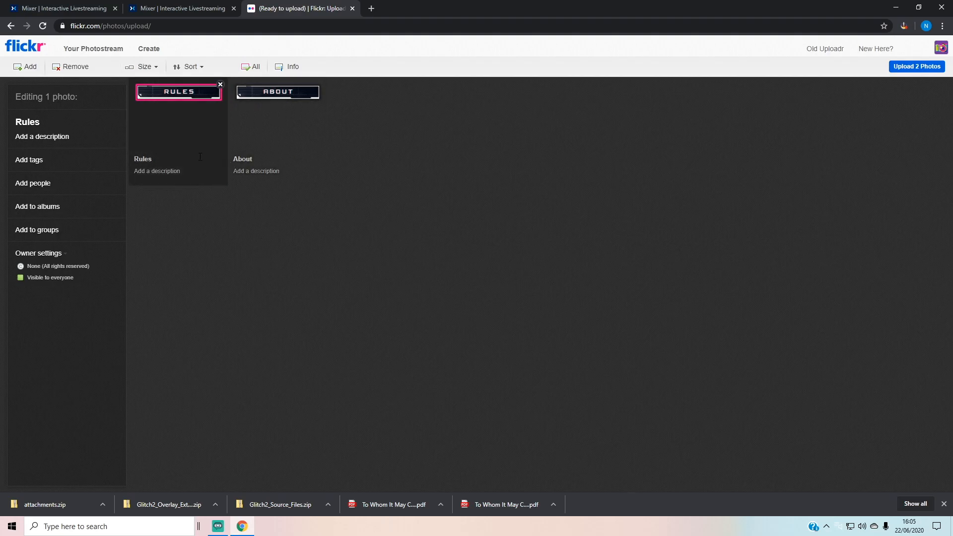
click(917, 66)
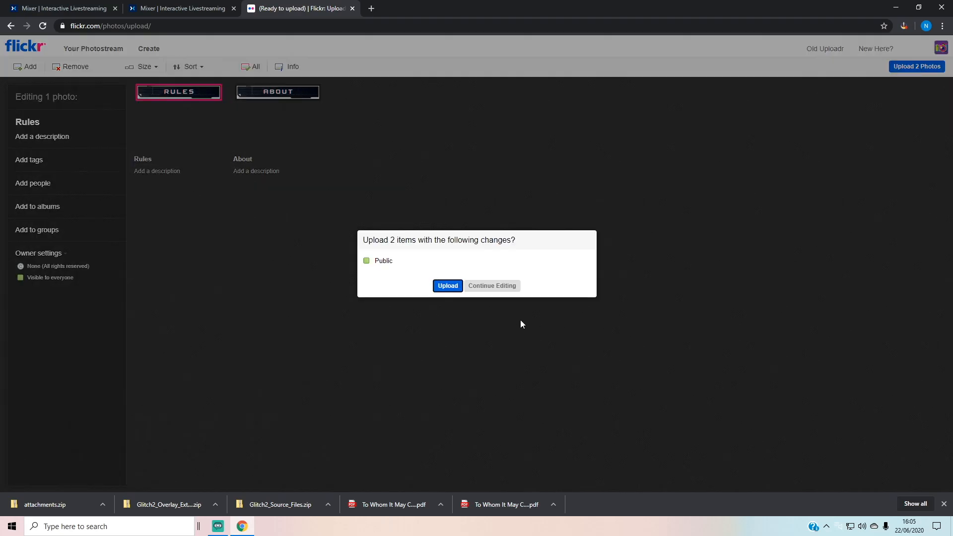
click(449, 287)
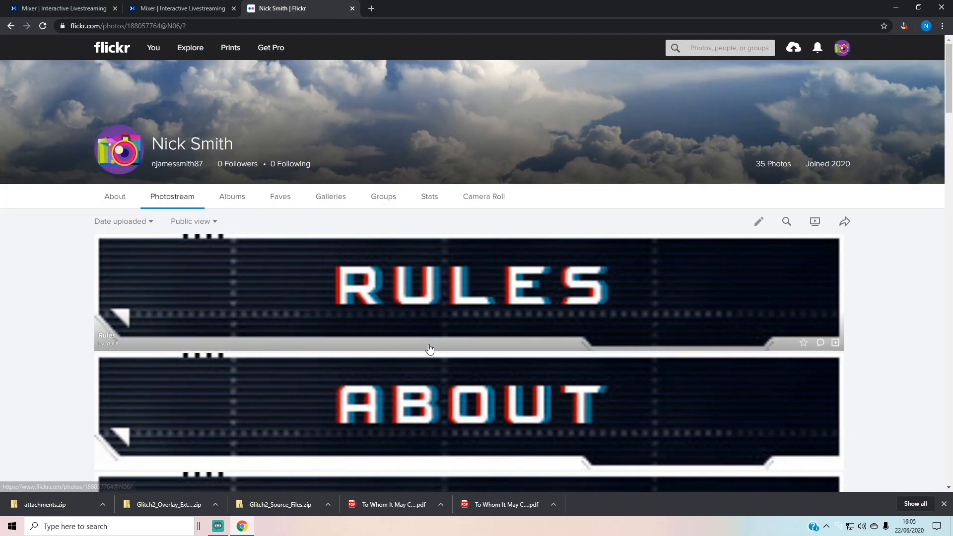
Step: View all sizes of the uploaded About photo and open its original-size image in a new tab
click(500, 413)
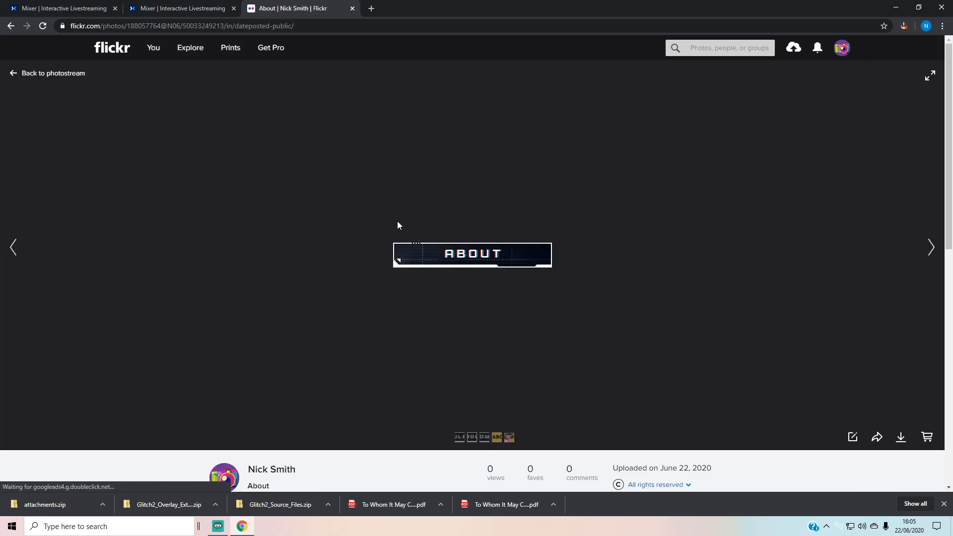
click(901, 439)
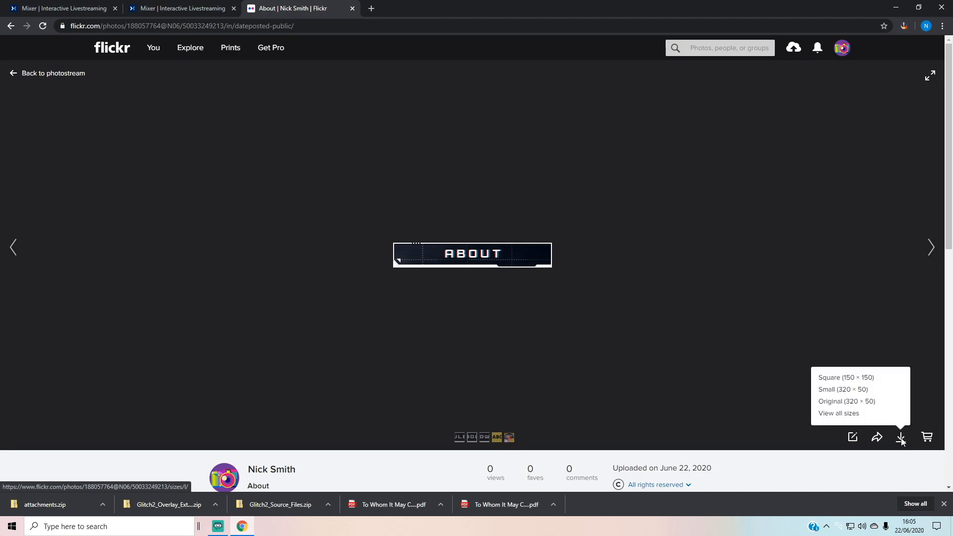
click(842, 416)
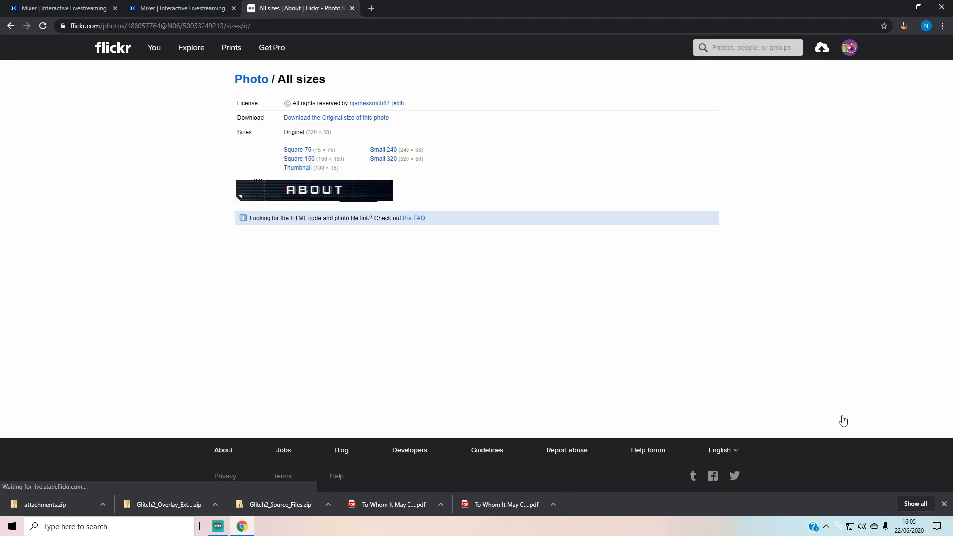
right_click(324, 189)
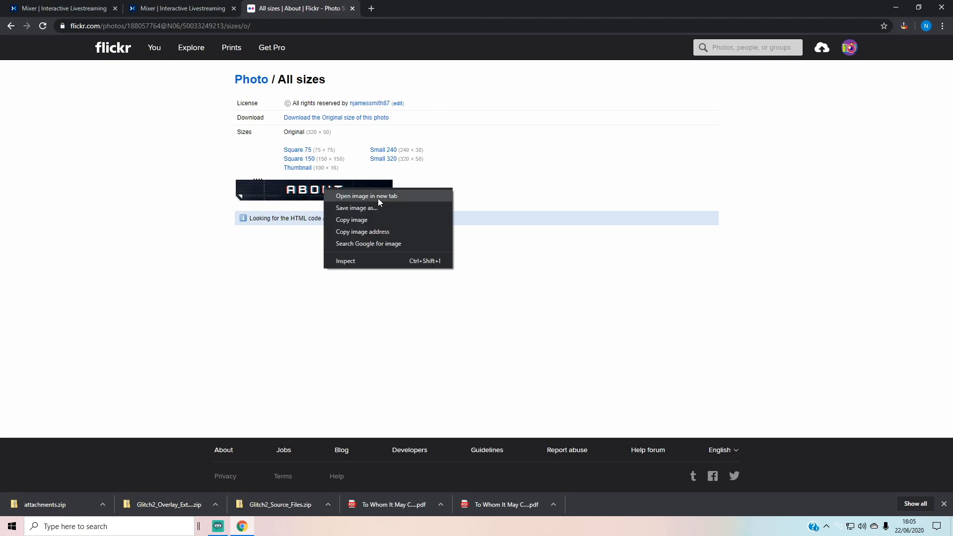
click(392, 199)
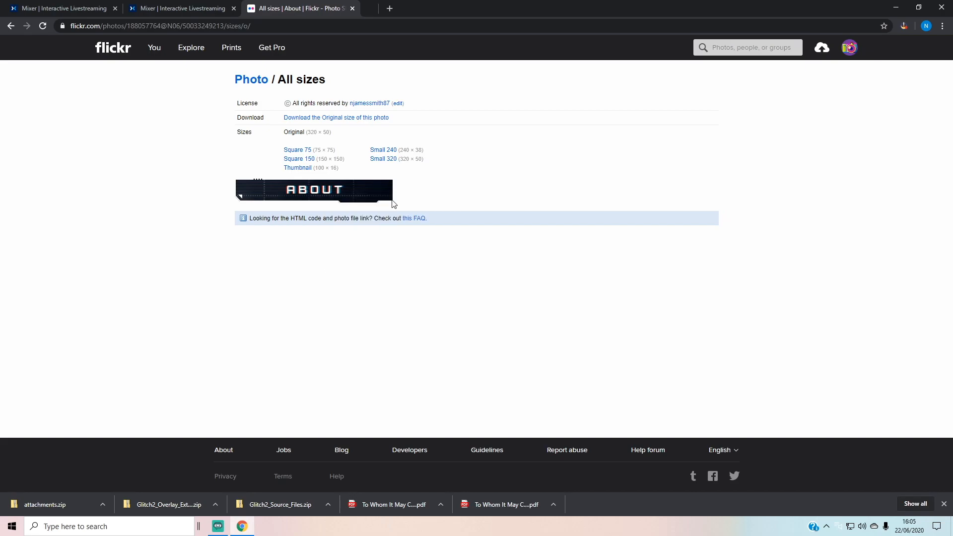
Step: Copy the direct web address of the original-size About image from its own browser tab
click(425, 11)
click(315, 7)
right_click(339, 183)
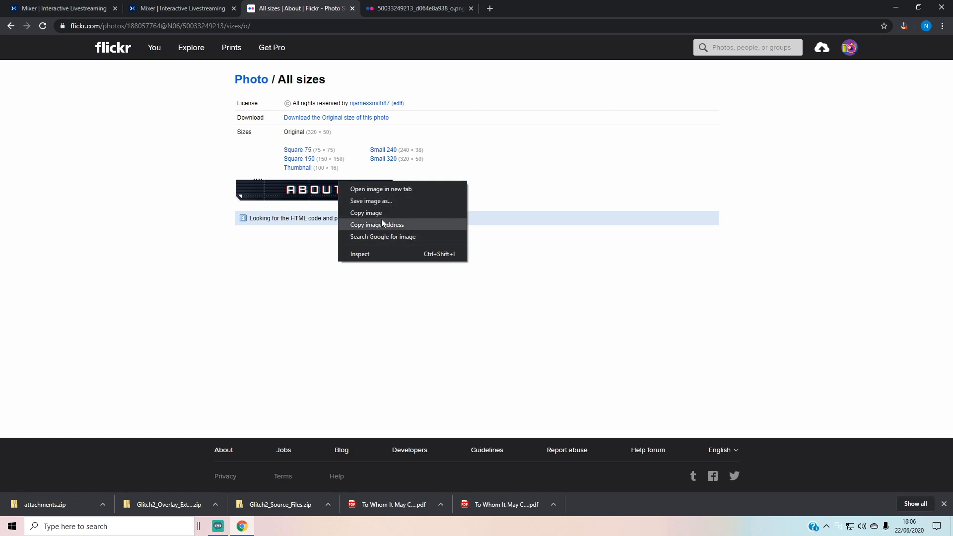
click(440, 9)
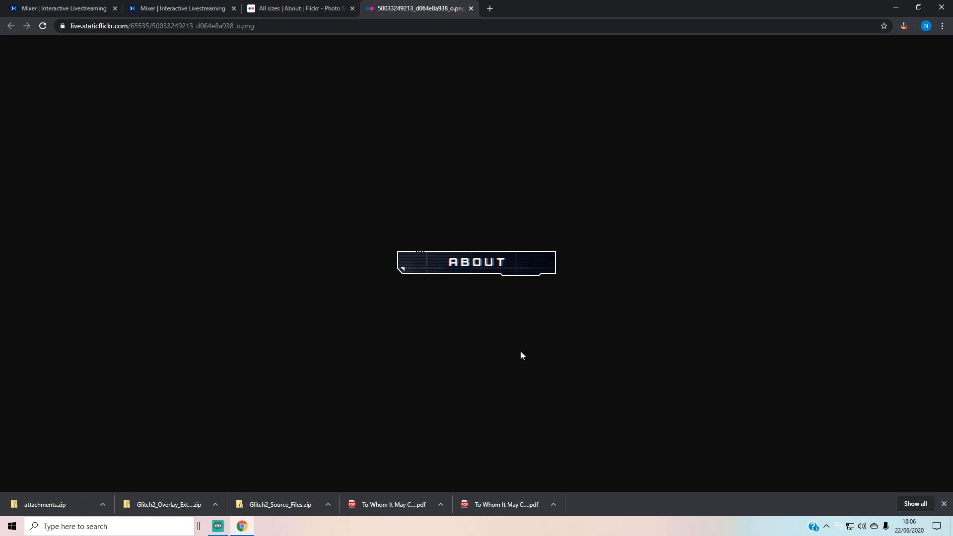
click(170, 29)
key(ctrl+c)
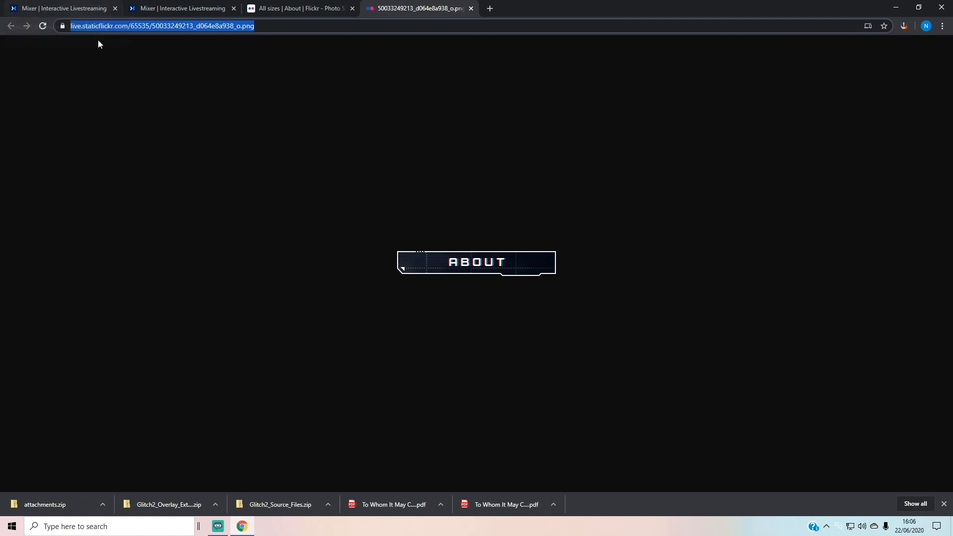
Step: Go to the Mixer channel customization page and start editing the Channel Description
click(78, 10)
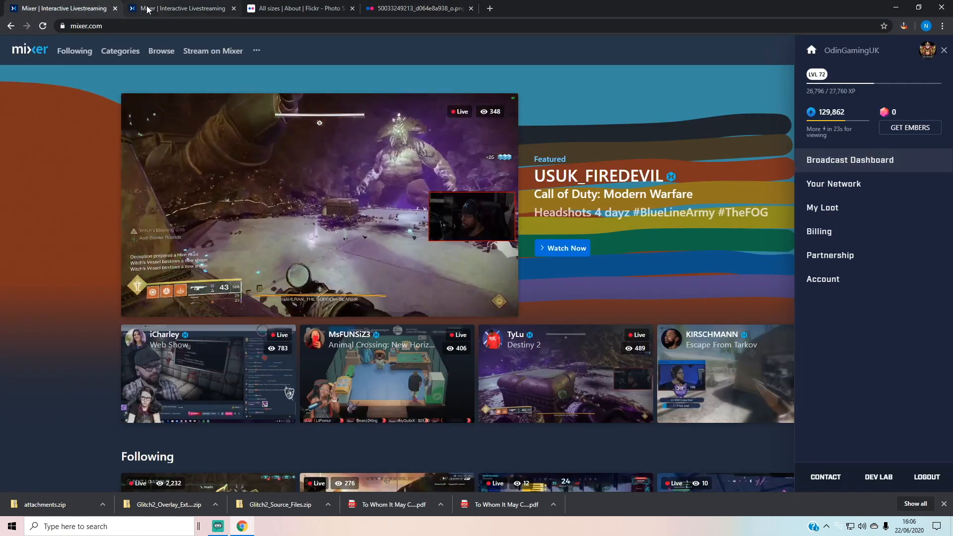
click(183, 9)
scroll(546, 267, up, 2)
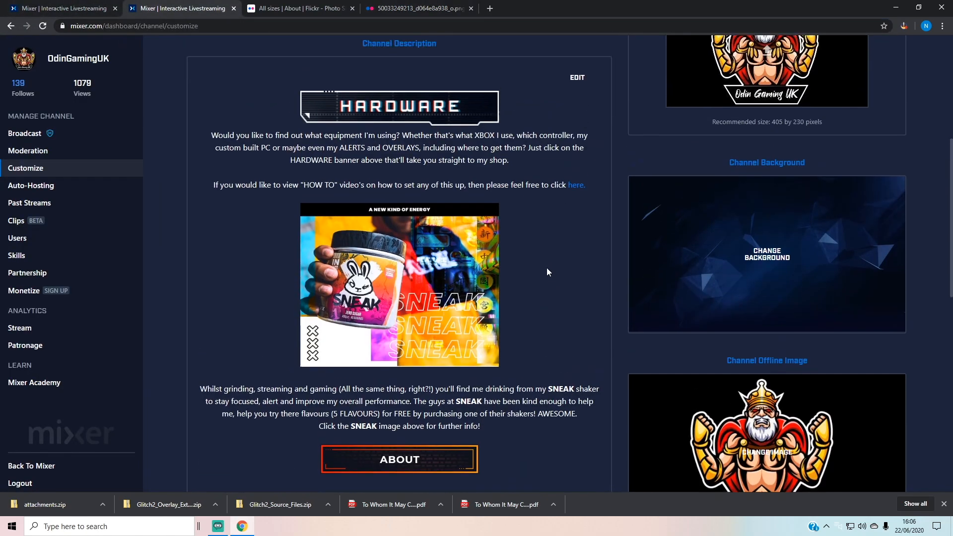
click(577, 126)
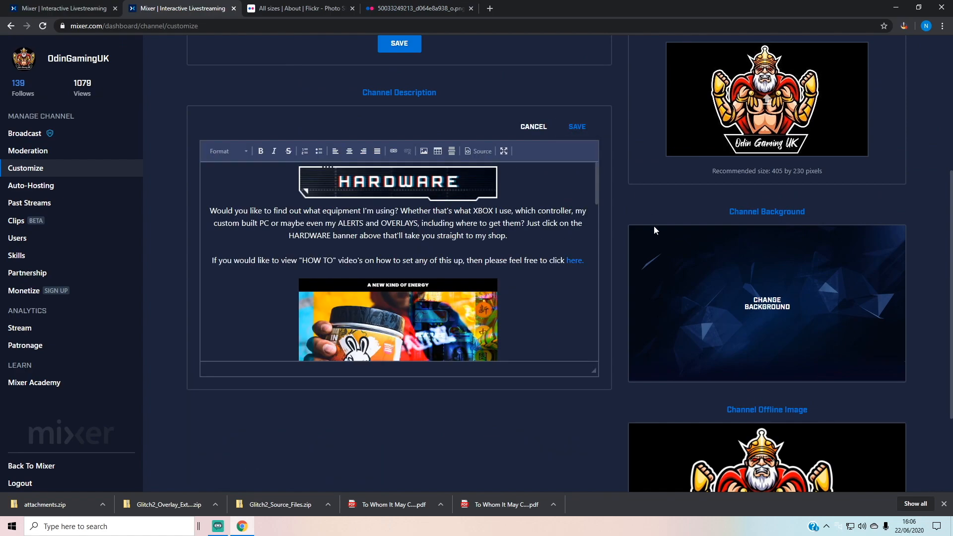
Step: Insert the About banner from the copied Flickr address on a new line above the old orange ABOUT banner
scroll(481, 211, down, 6)
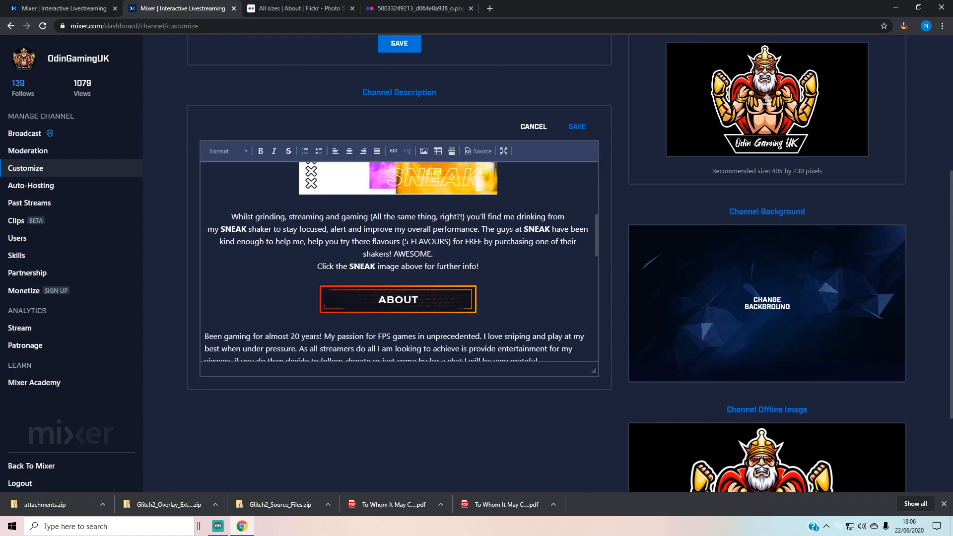
click(399, 195)
key(Return)
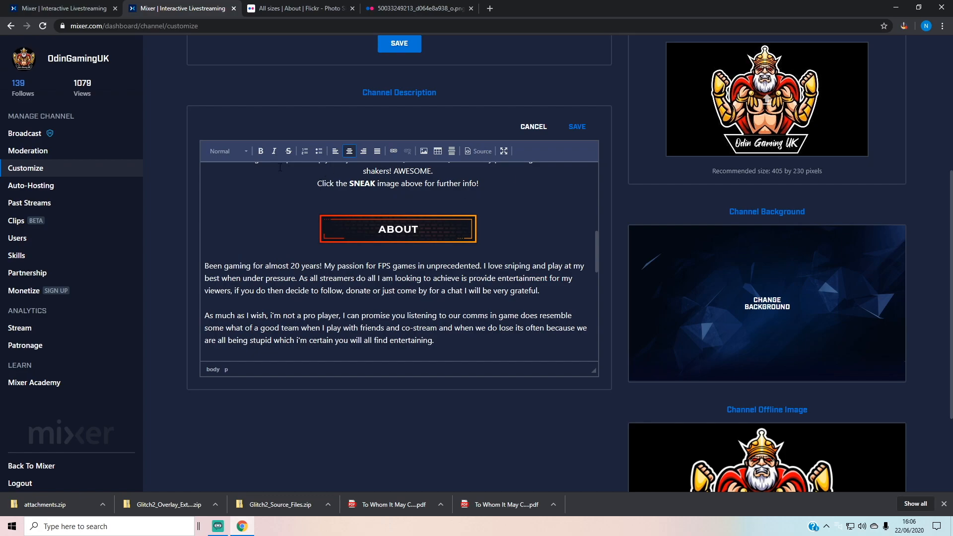
click(424, 151)
click(462, 205)
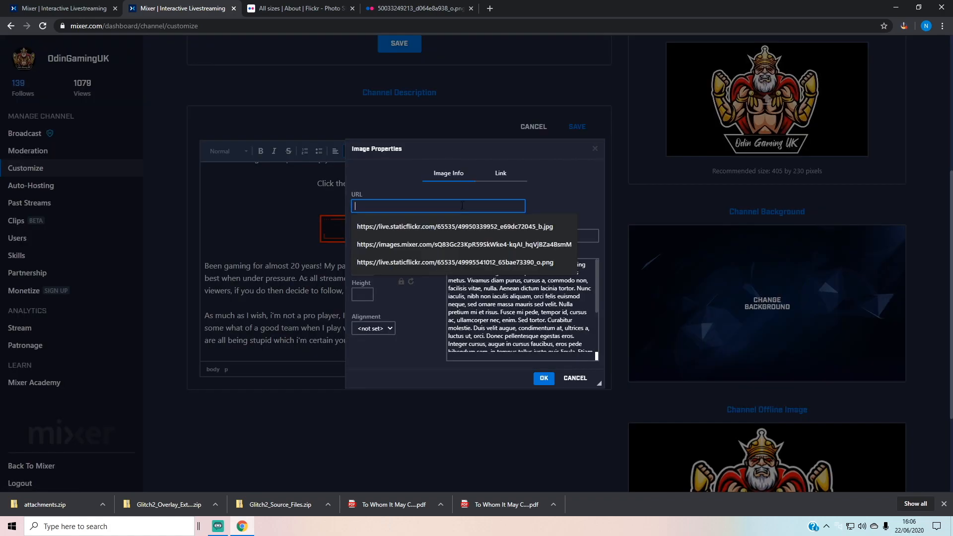
key(ctrl+v)
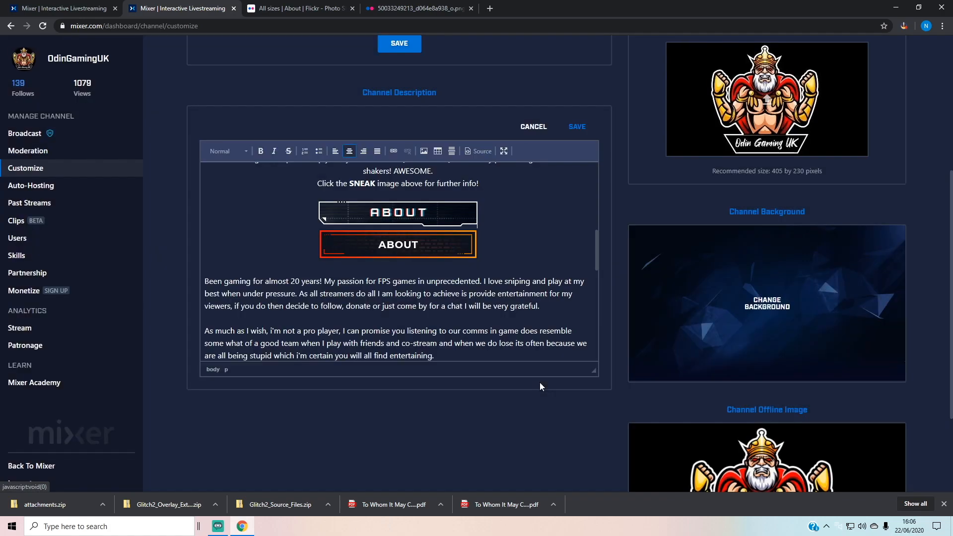
click(543, 378)
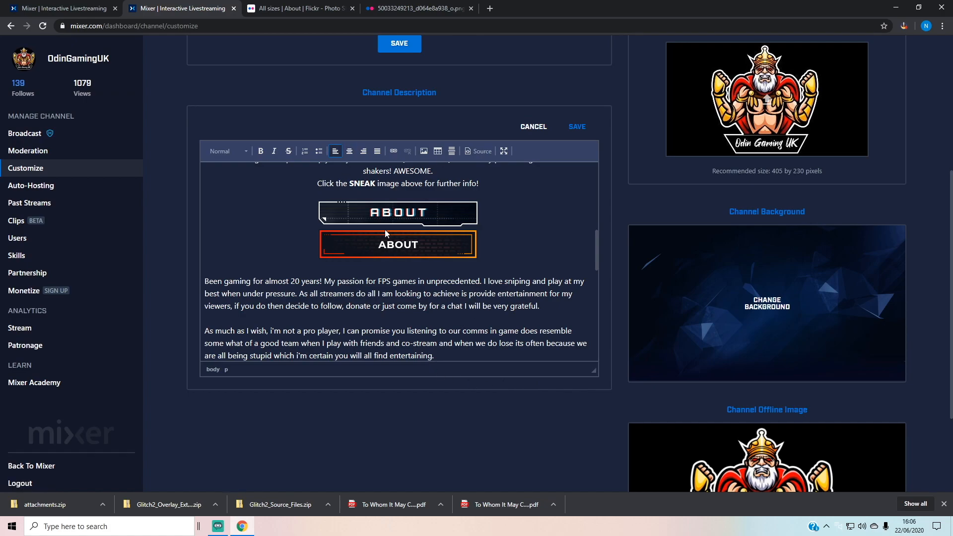
Step: Check the width and height of the HARDWARE banner in its image properties and return to the two ABOUT banners
scroll(452, 269, up, 5)
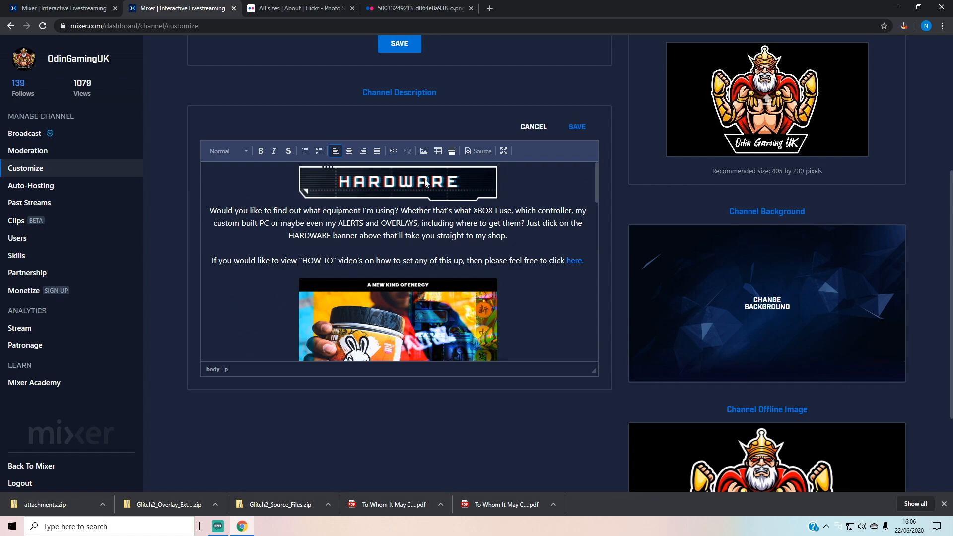
scroll(475, 210, down, 5)
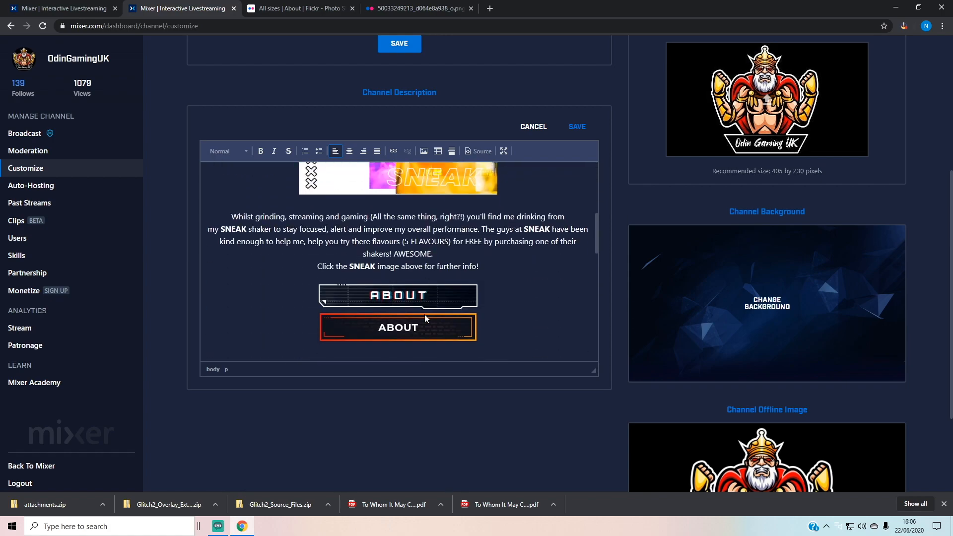
scroll(423, 314, up, 2)
scroll(445, 237, up, 5)
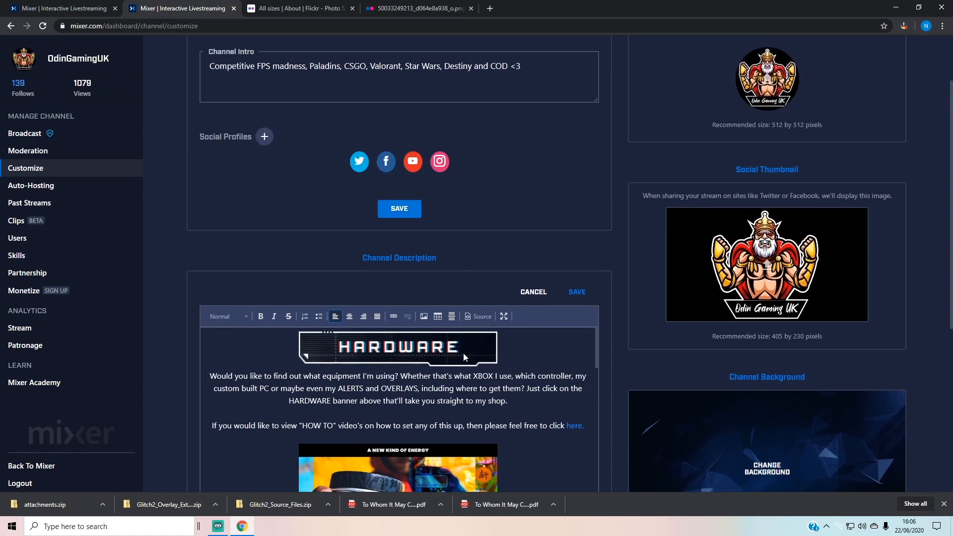
click(445, 347)
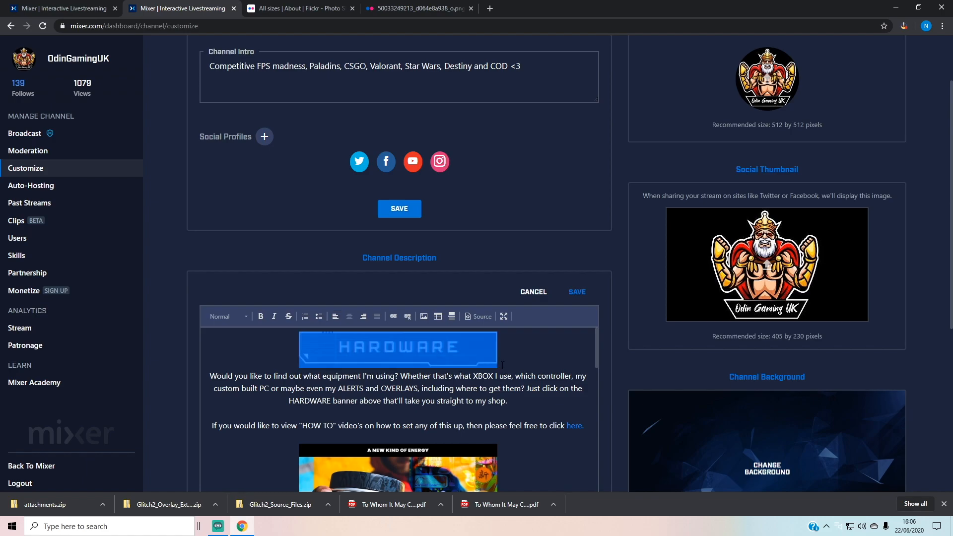
double_click(424, 348)
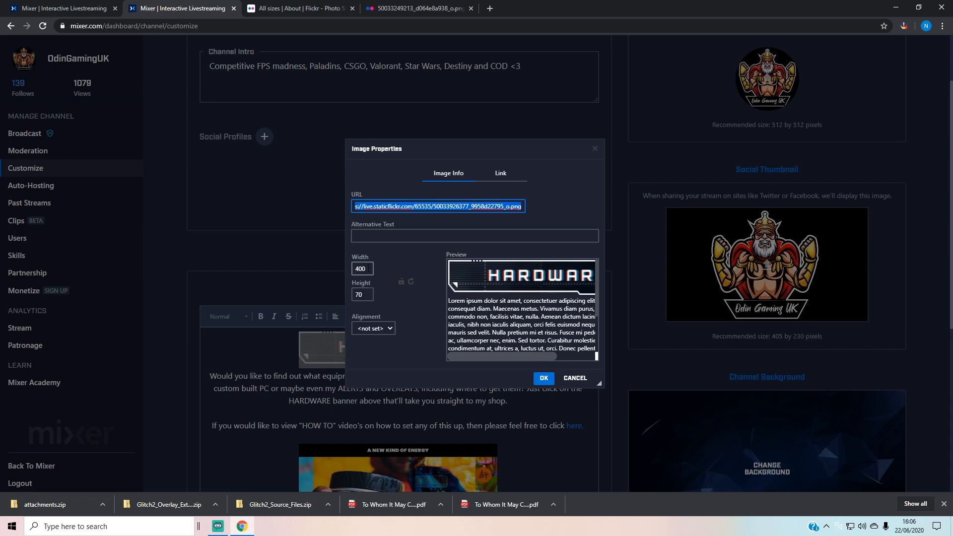
click(544, 377)
scroll(471, 381, down, 3)
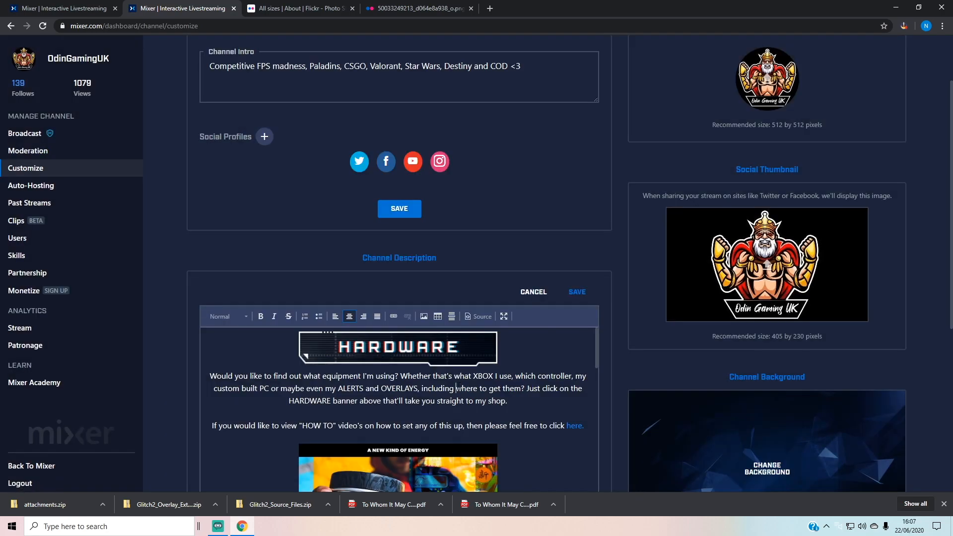
scroll(470, 381, down, 2)
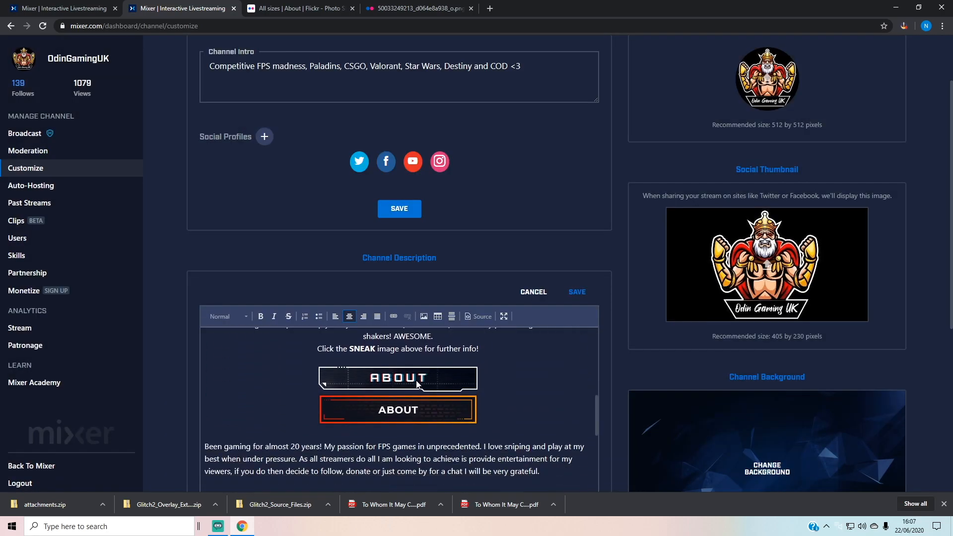
Step: Enlarge the new ABOUT banner by entering a width of 400, and delete the old orange ABOUT banner with its empty line
double_click(417, 384)
double_click(360, 269)
text(400)
key(Tab)
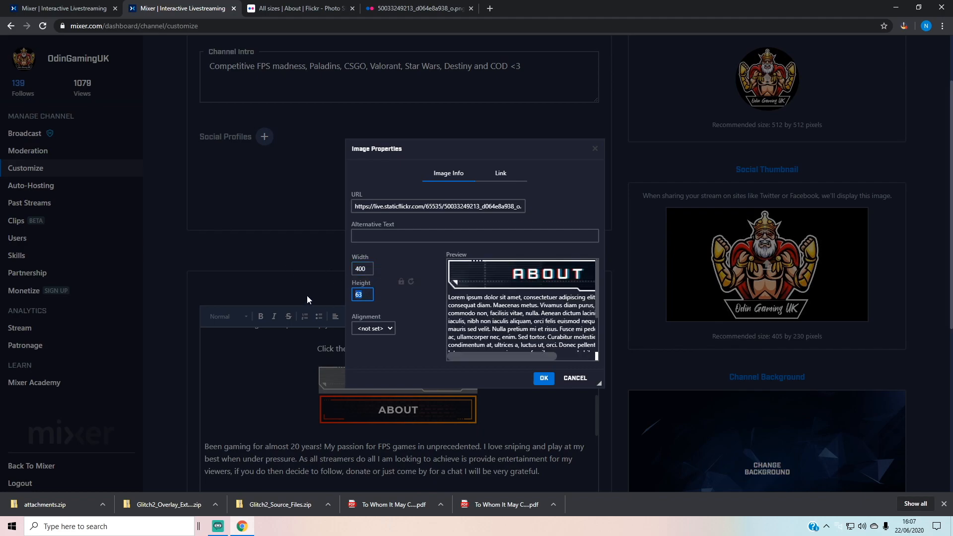
click(544, 378)
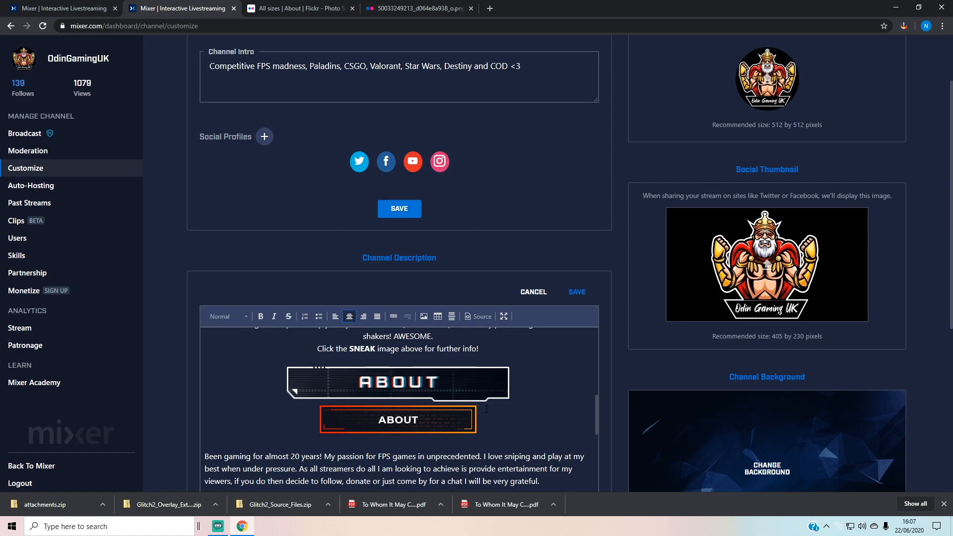
key(BackSpace)
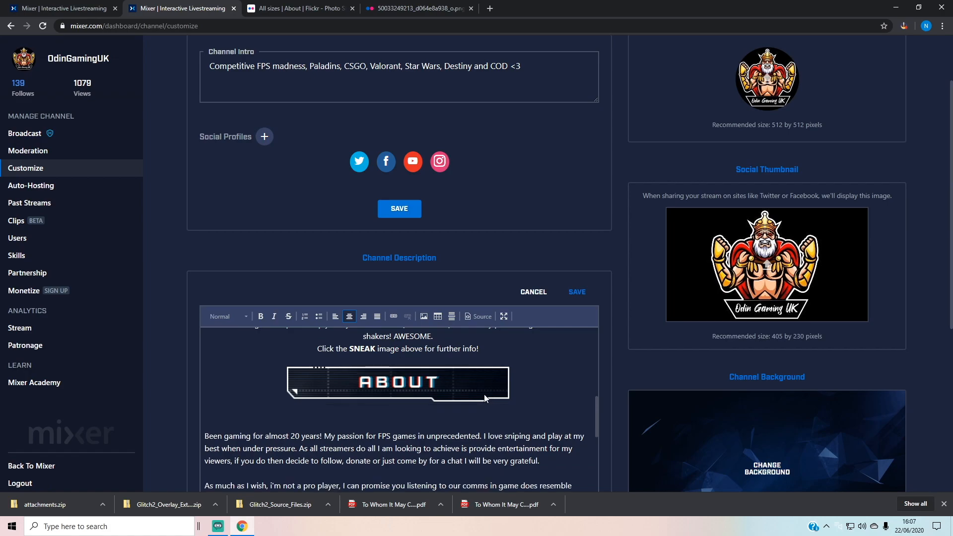
key(BackSpace)
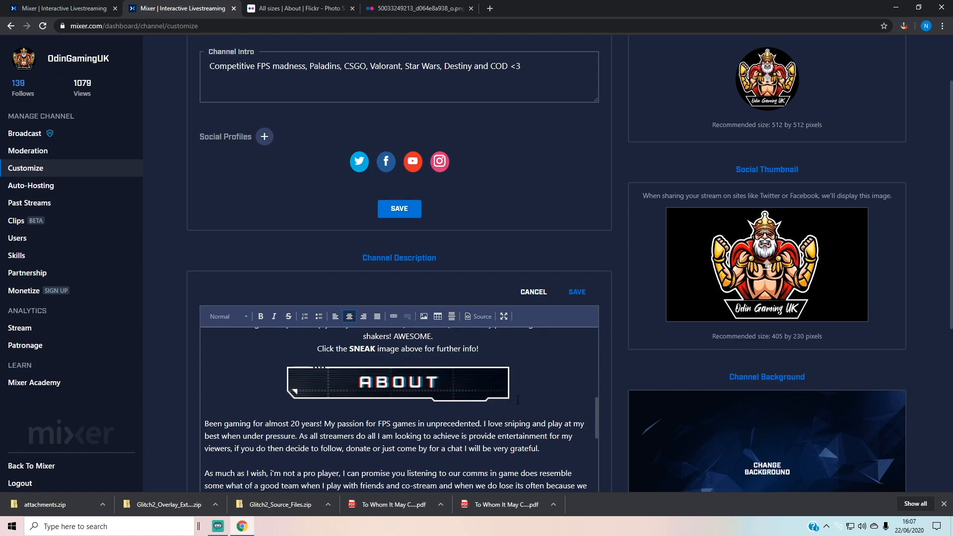
Step: Check the link address attached to the HARDWARE banner in its image properties and save the channel description
scroll(441, 412, up, 10)
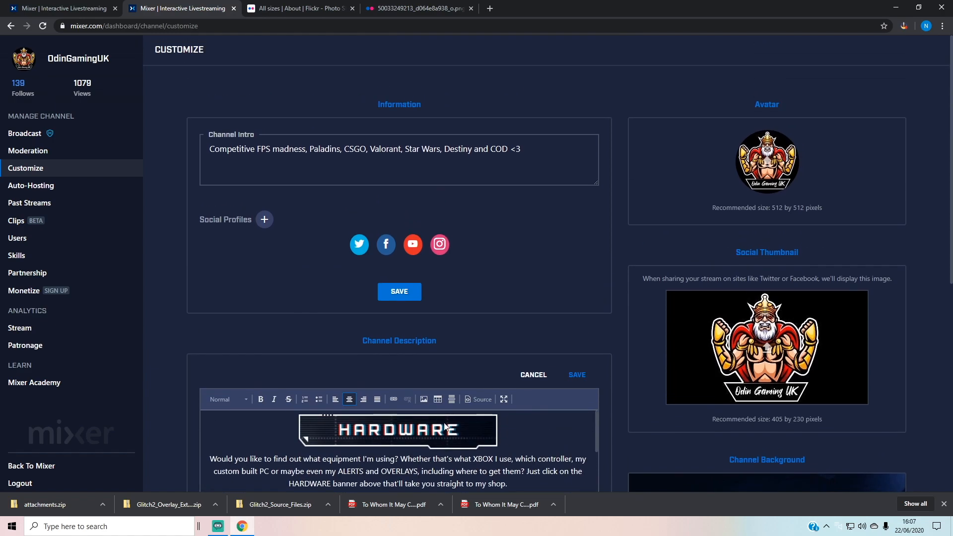
double_click(430, 428)
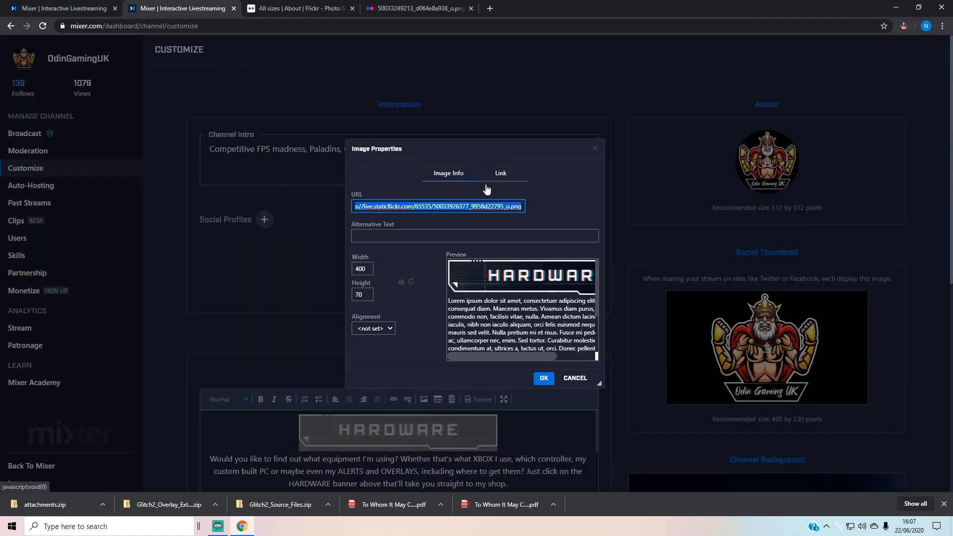
click(501, 176)
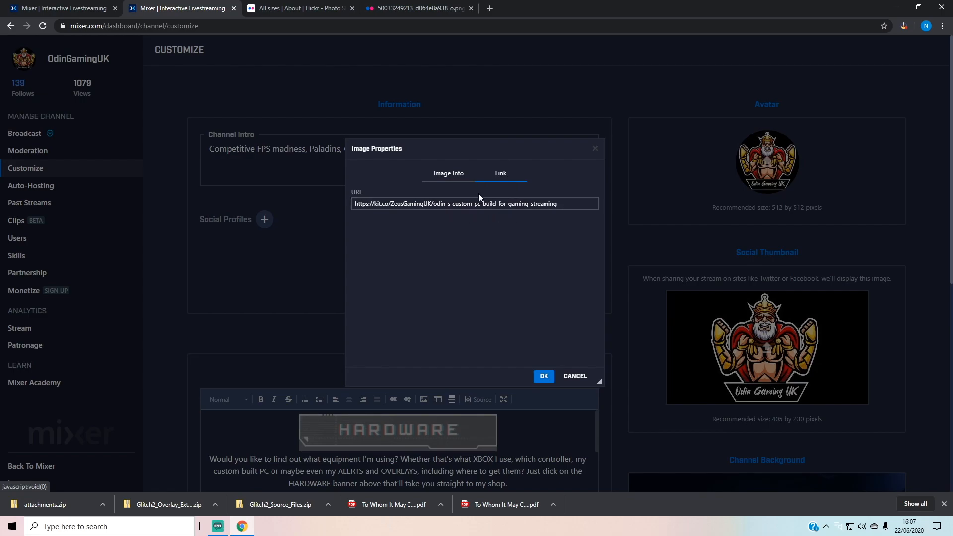
click(544, 376)
click(576, 376)
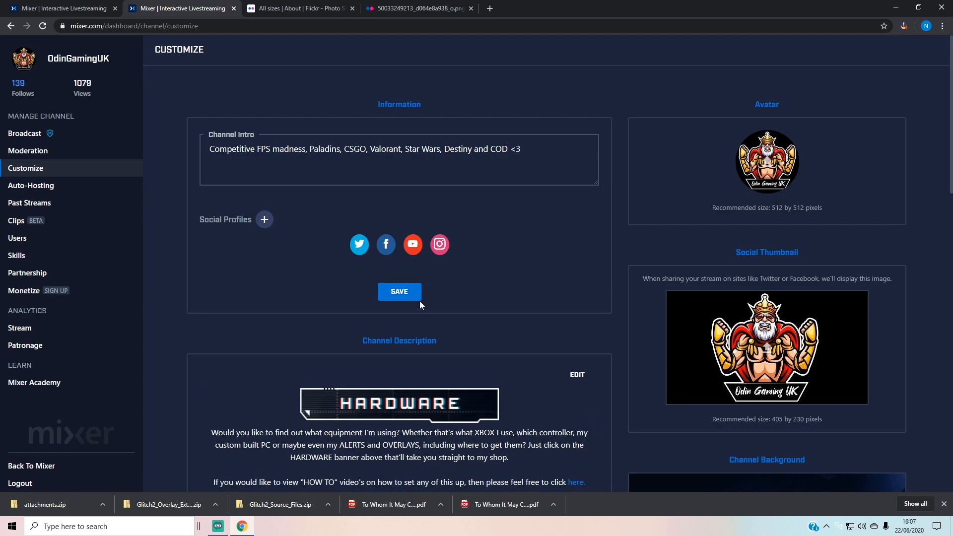
Step: Review the saved description, open the page linked from the HARDWARE banner and look through its product list
scroll(486, 342, down, 5)
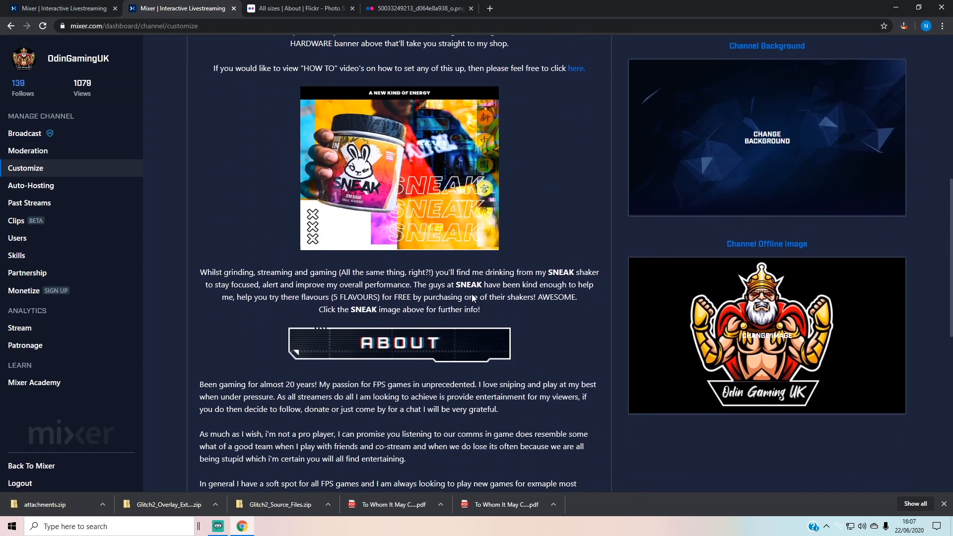
scroll(439, 342, down, 2)
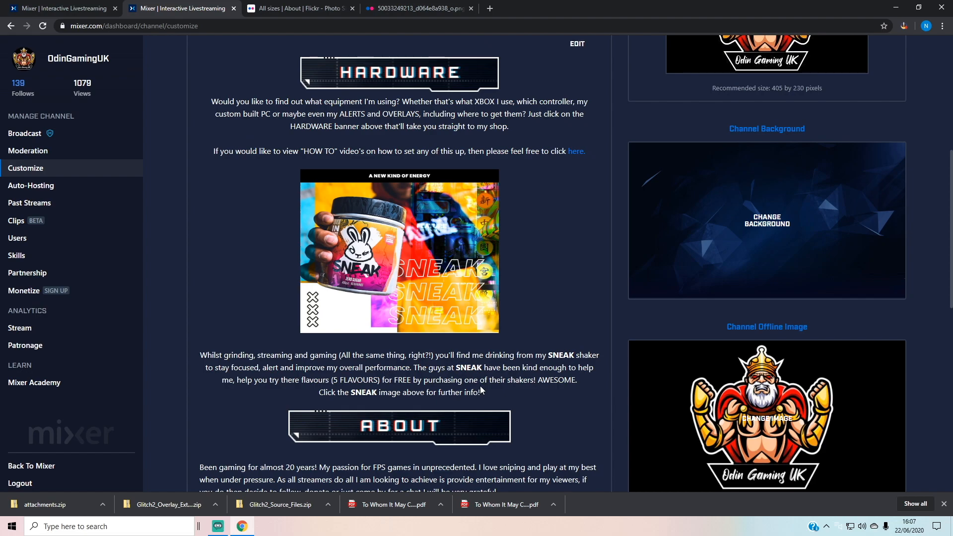
scroll(481, 385, up, 2)
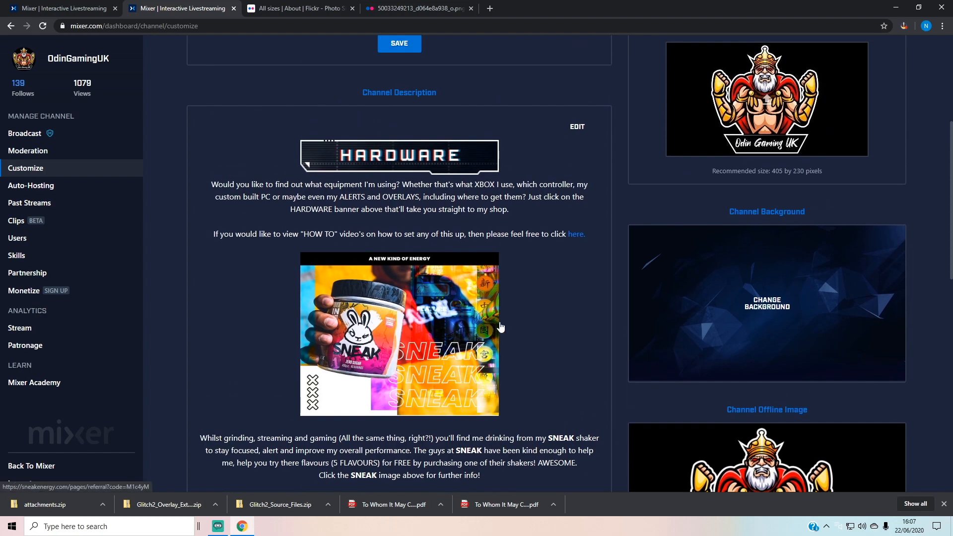
click(435, 163)
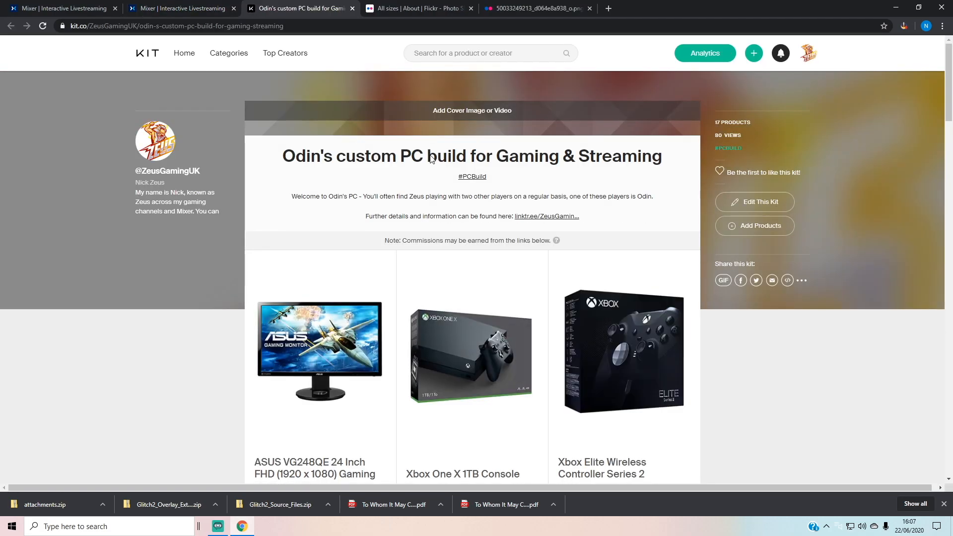
scroll(486, 245, down, 3)
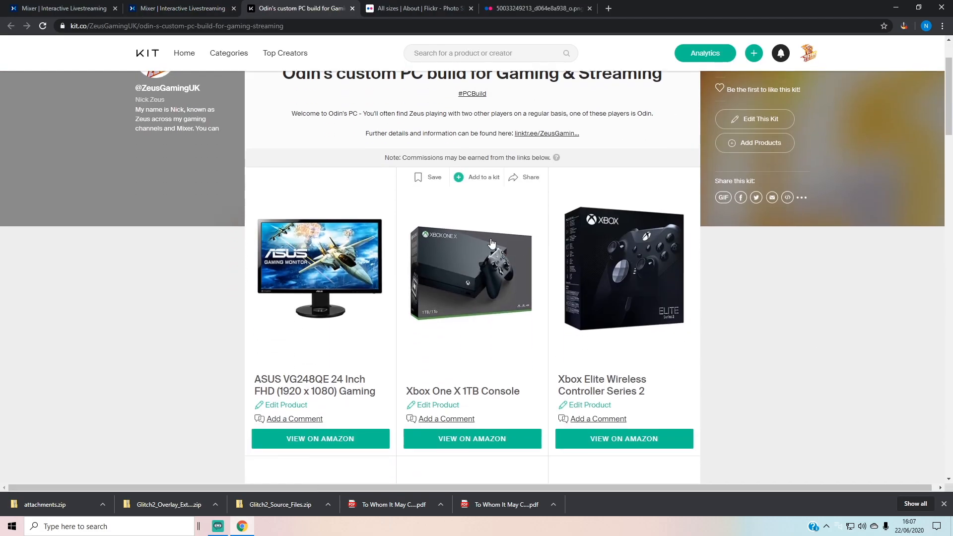
scroll(487, 245, down, 5)
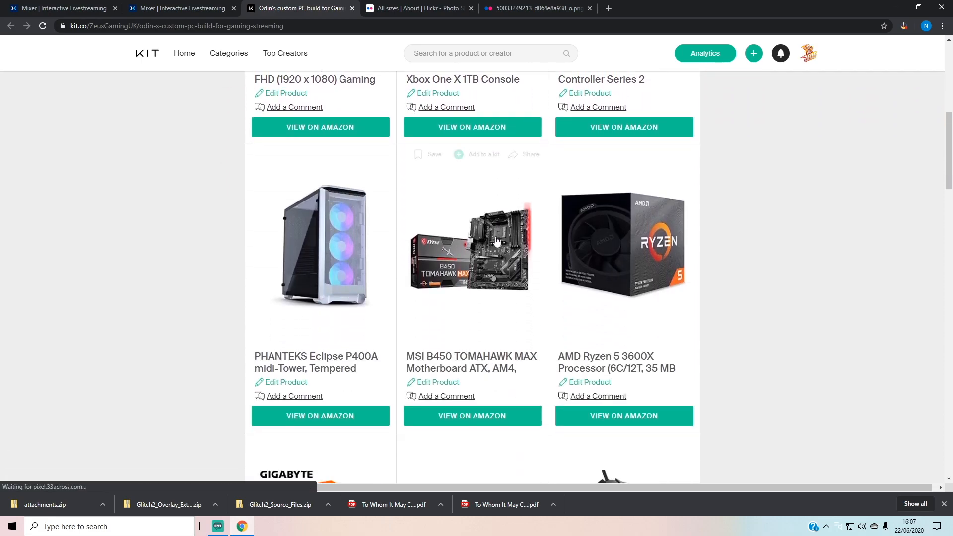
scroll(499, 242, down, 11)
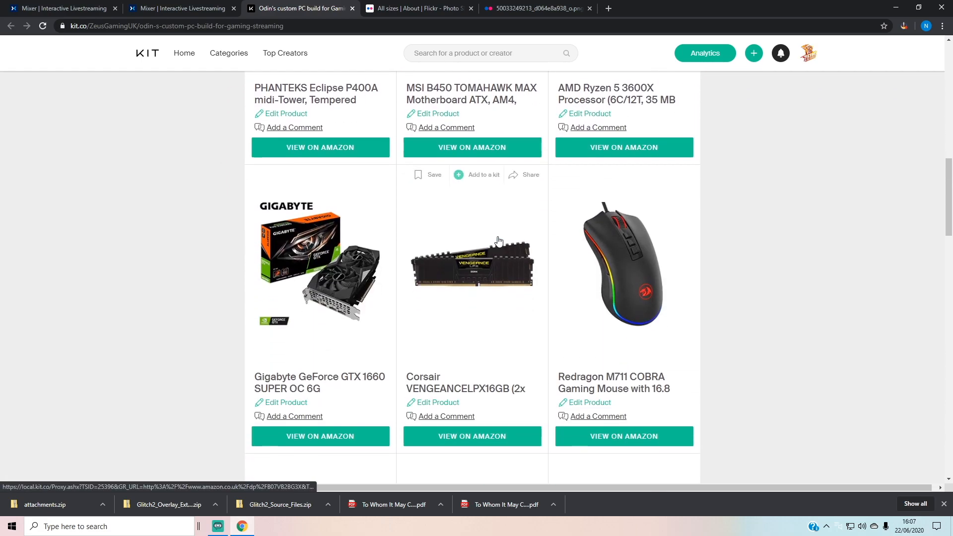
scroll(498, 241, down, 6)
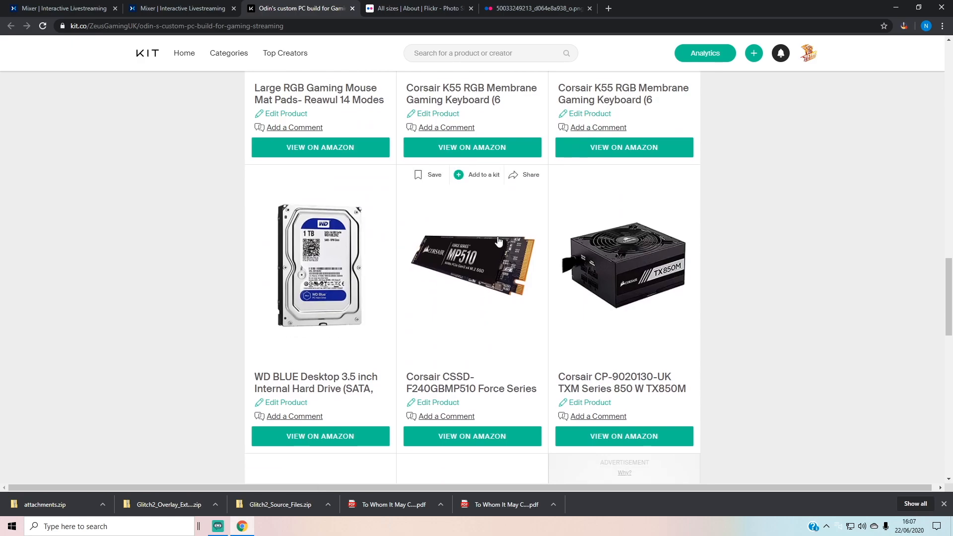
scroll(498, 241, down, 6)
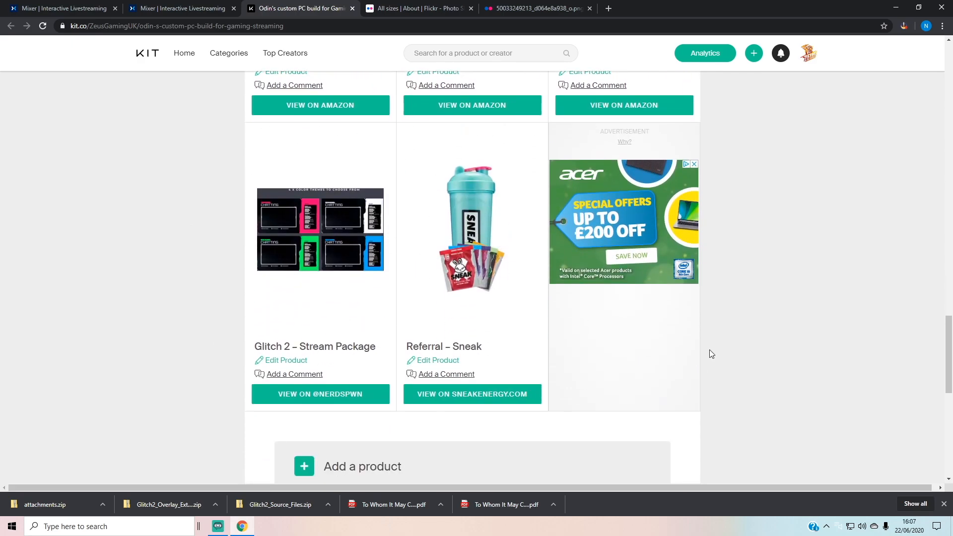
scroll(715, 343, up, 4)
scroll(713, 332, up, 20)
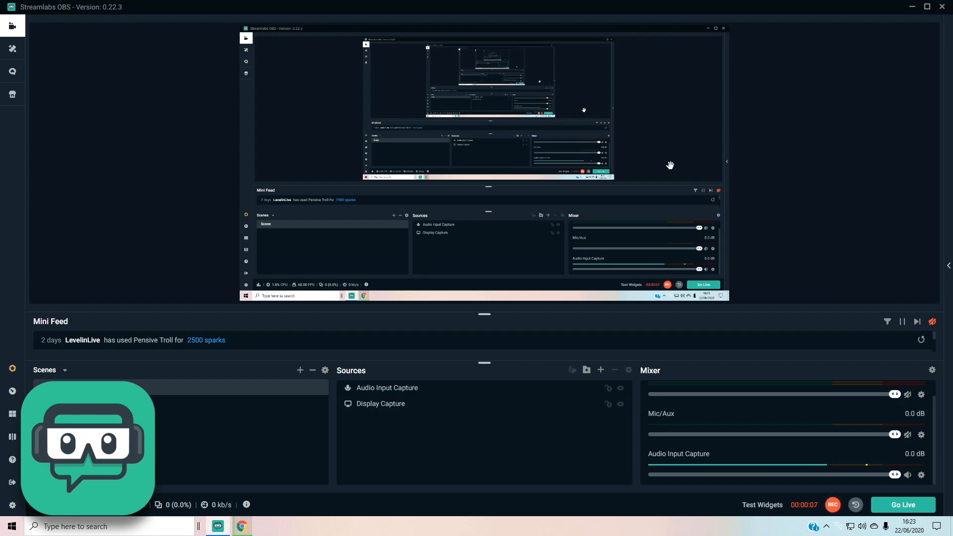
Step: Switch to Chrome, download the Streamlabs OBS installer from streamlabs.com and return to Streamlabs OBS
click(237, 529)
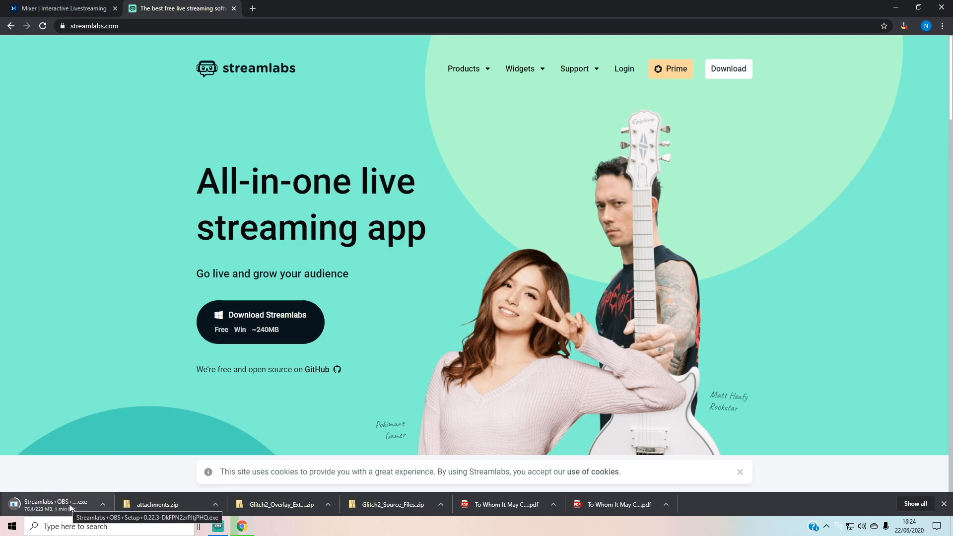
click(902, 8)
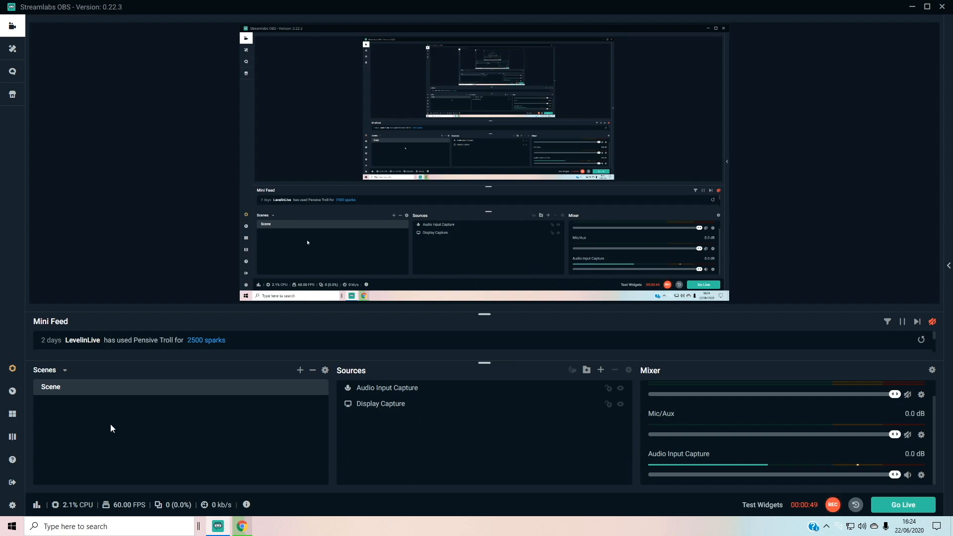
Step: Start importing an overlay file from the Scene Collections settings and browse to the Desktop
click(12, 505)
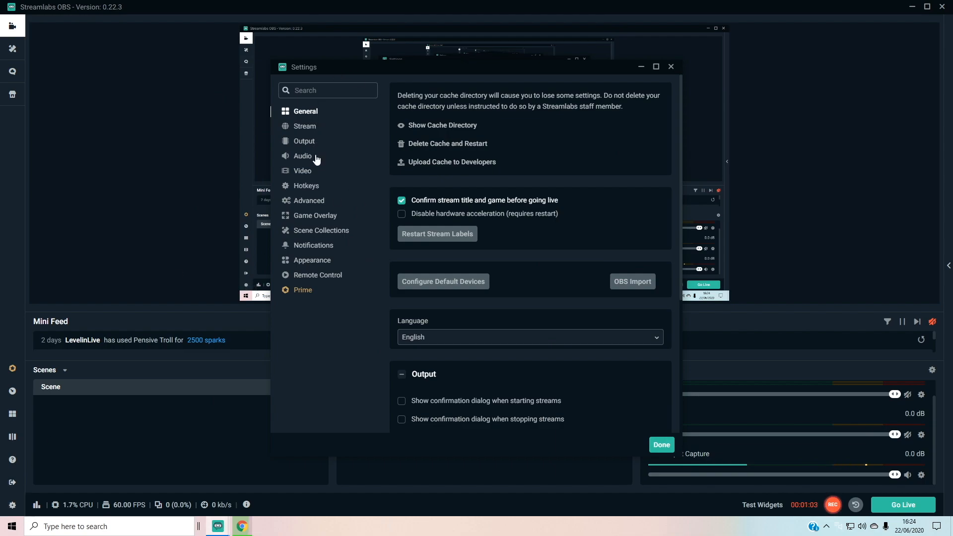
click(324, 236)
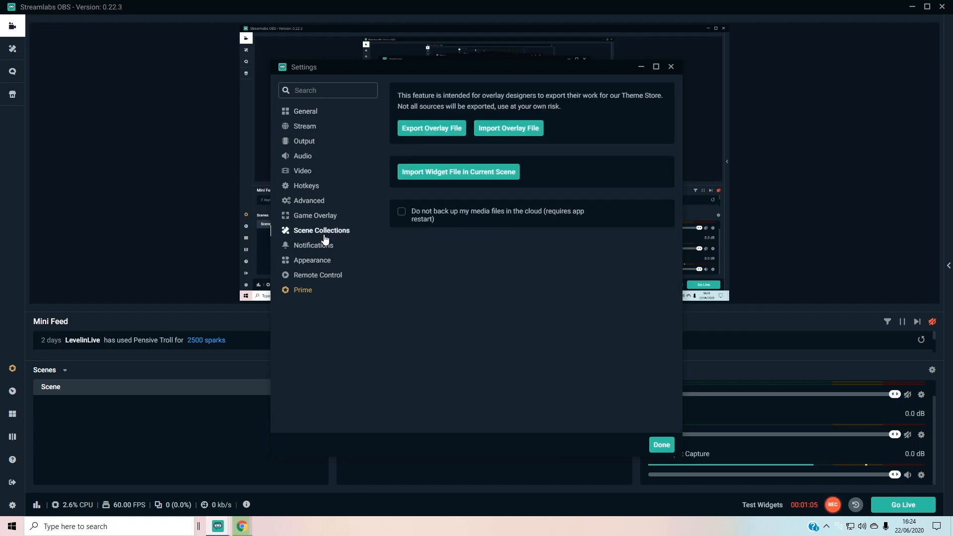
click(535, 132)
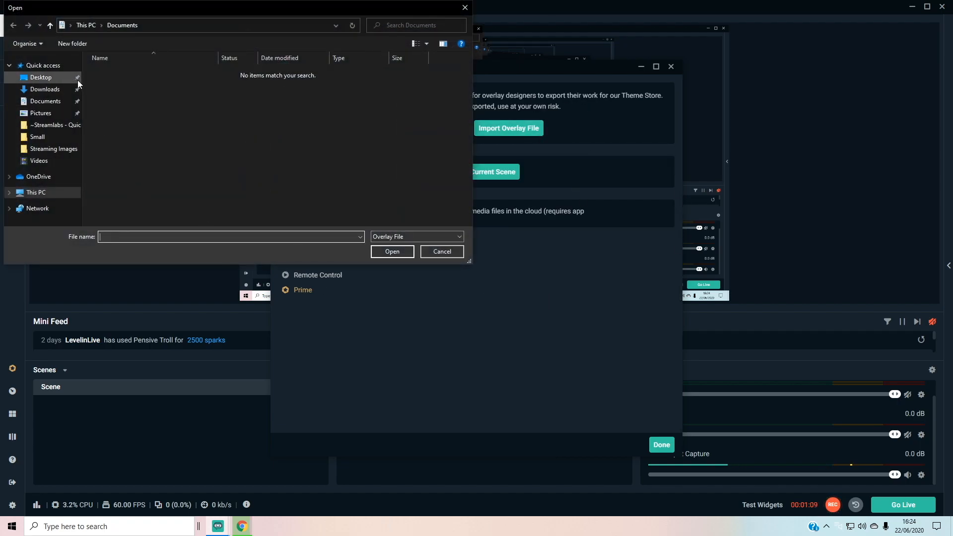
click(62, 79)
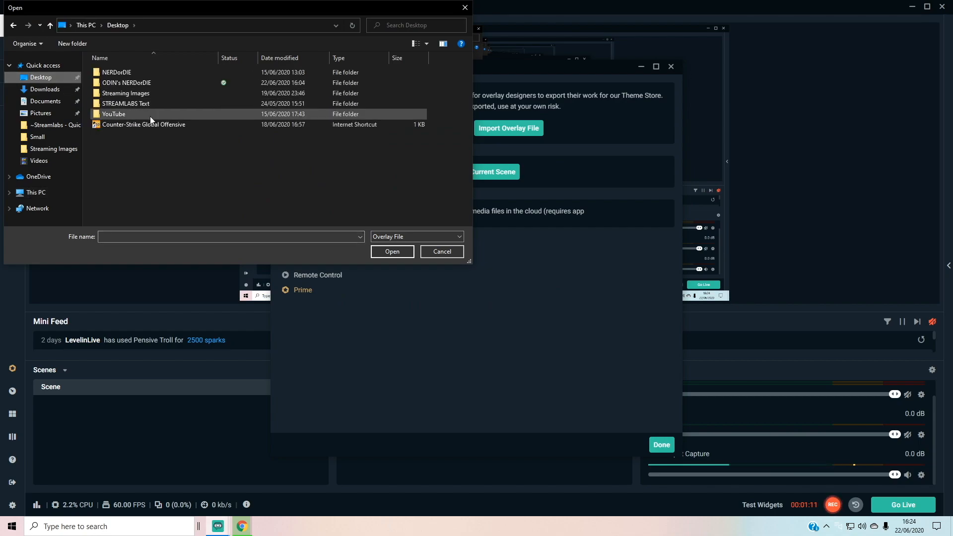
Step: Import SLOBS Blue Purple - Borderline.overlay from the ~Streamlabs - Quick Install folder within NERDorDIE's Borderline_Overlay folder
double_click(134, 83)
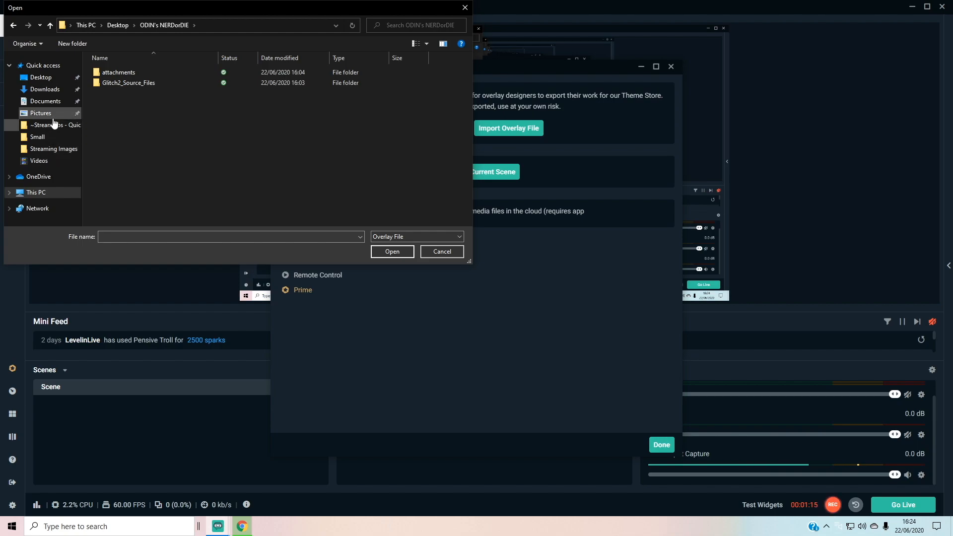
click(15, 27)
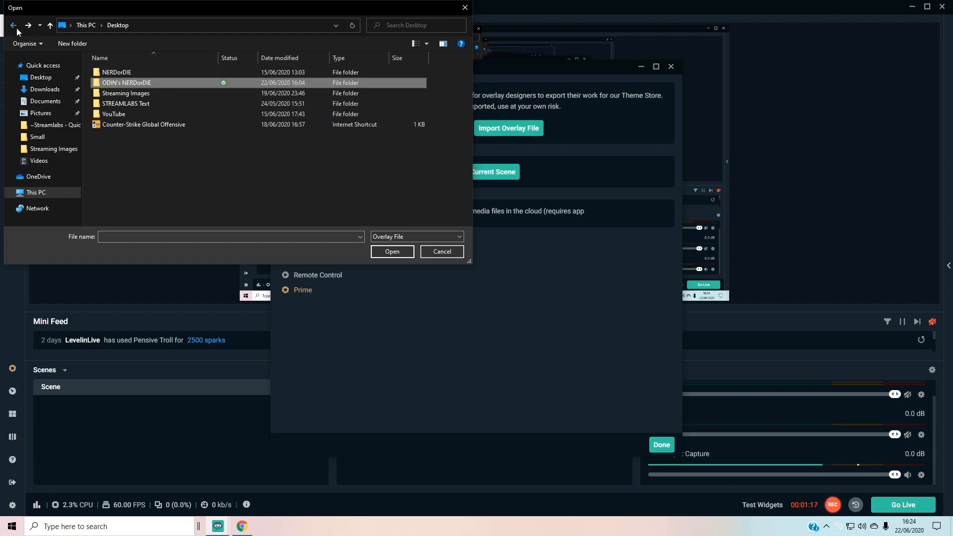
double_click(142, 71)
double_click(142, 72)
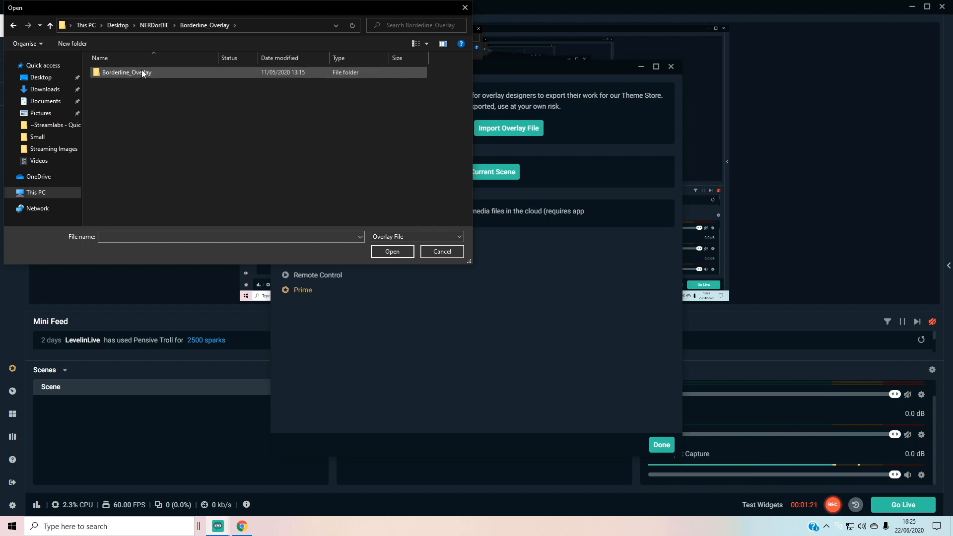
double_click(134, 73)
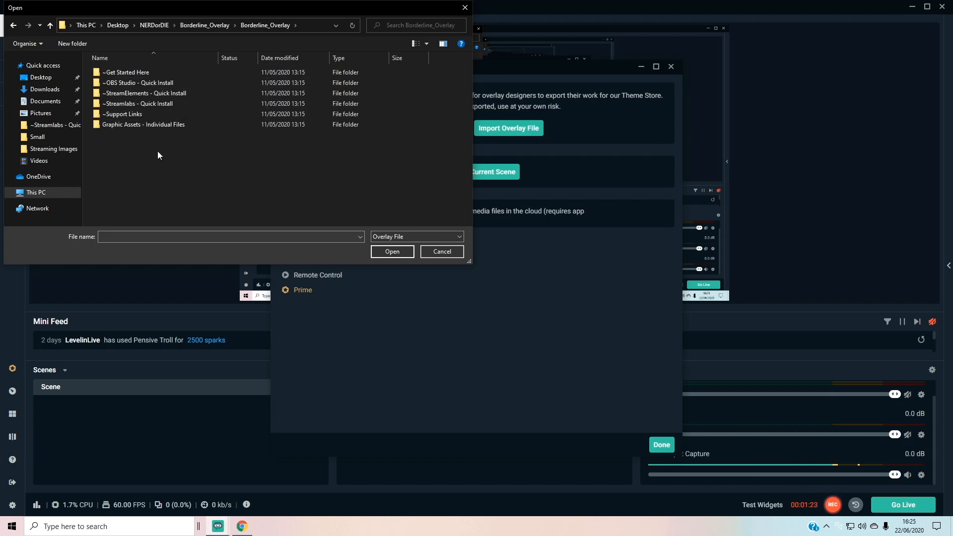
double_click(133, 103)
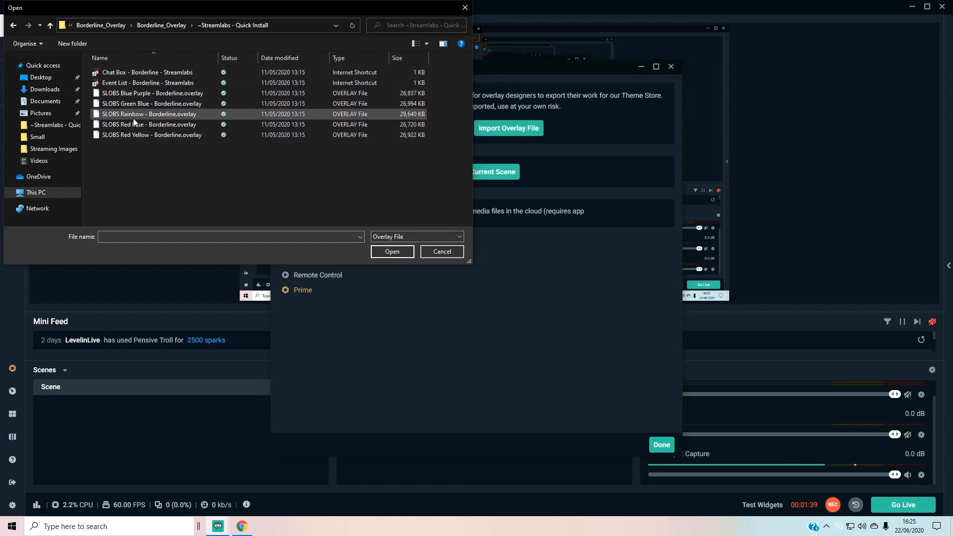
click(142, 93)
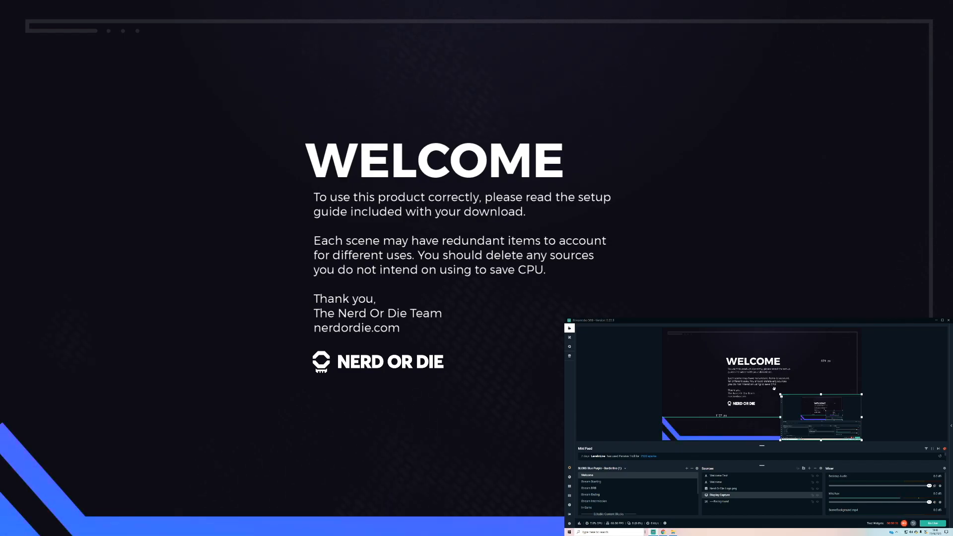
Step: Enlarge the Display Capture source to fill the canvas of the Welcome scene and place it first in the source order
drag(781, 396, 220, 103)
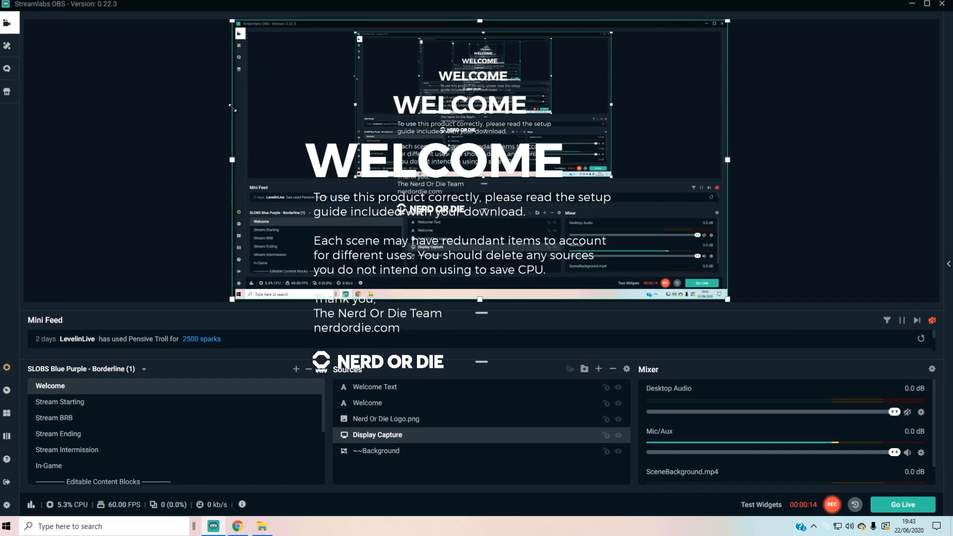
drag(357, 435, 374, 387)
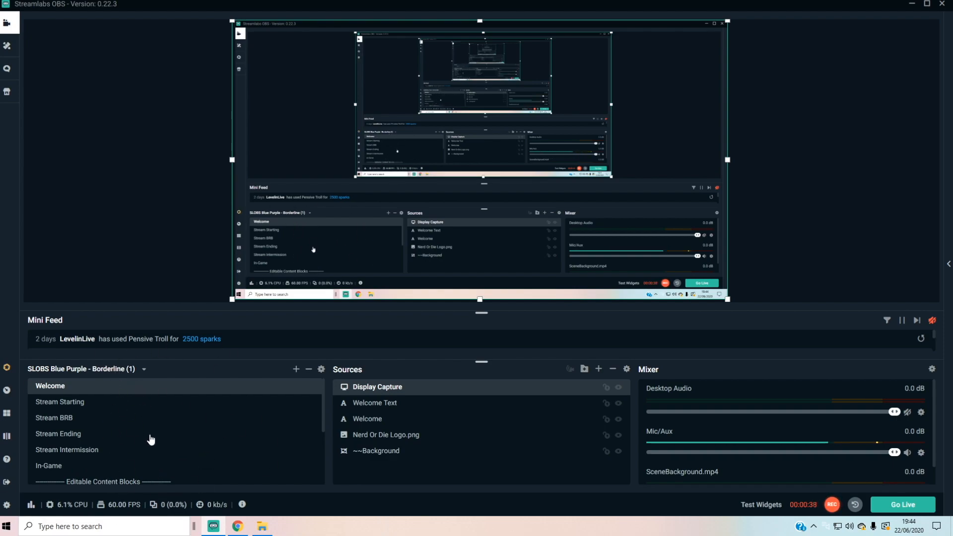
Step: Look through the scenes and editable content blocks of the SLOBS Blue Purple - Borderline collection
scroll(151, 438, down, 2)
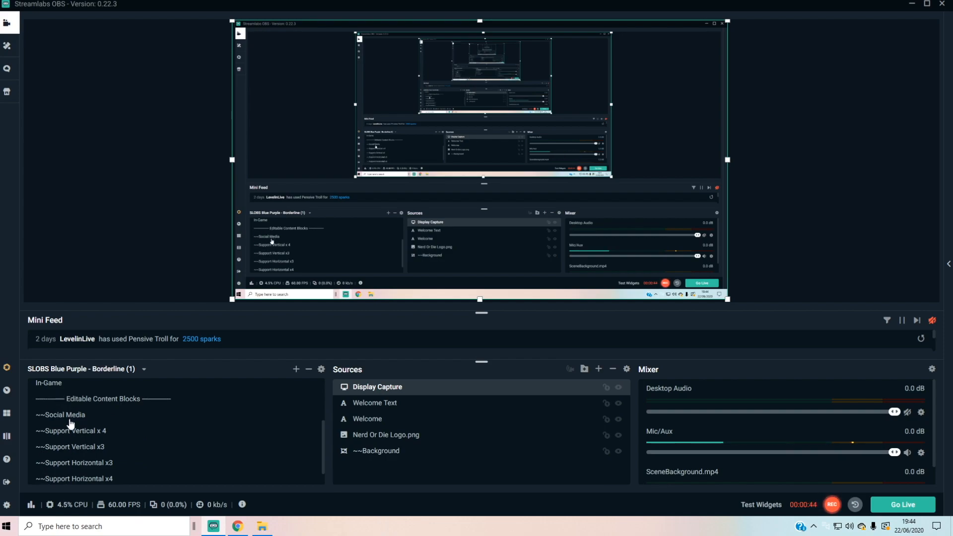
scroll(79, 446, down, 1)
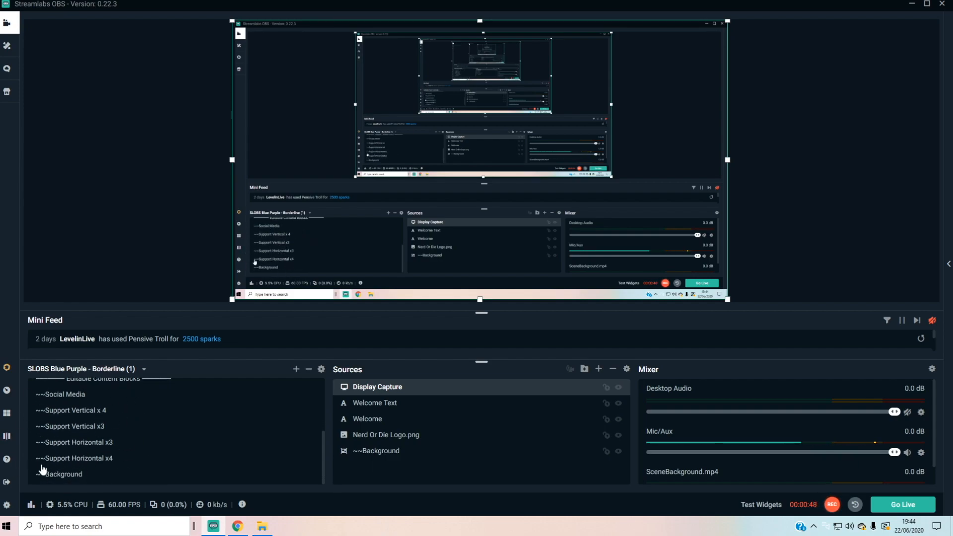
scroll(84, 452, up, 5)
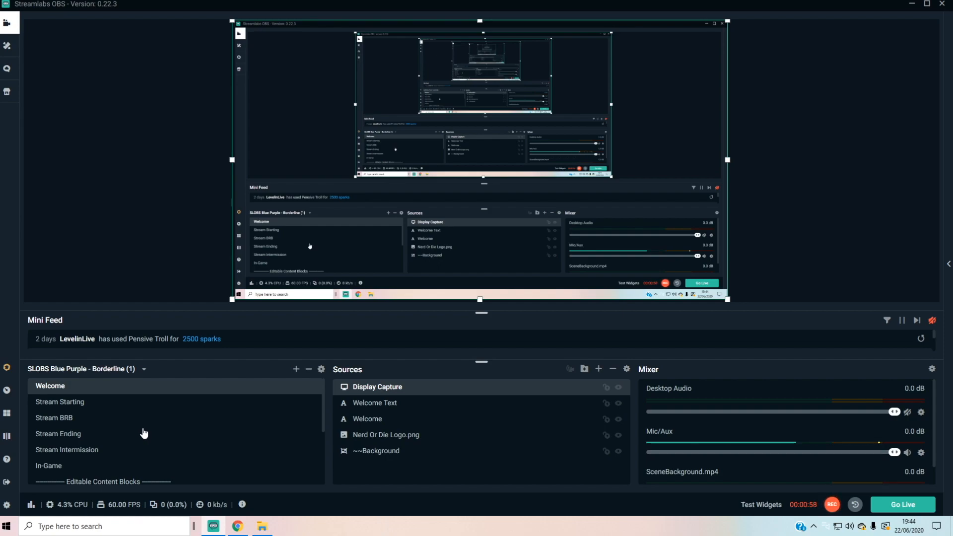
Step: Look through the Stream Starting, Stream BRB, Stream Ending and Stream Intermission scenes of the overlay
click(70, 407)
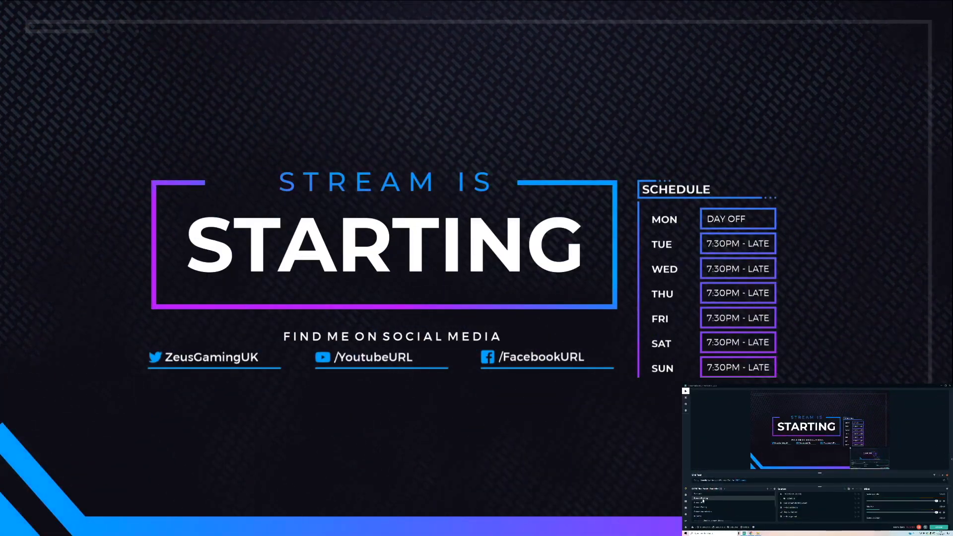
click(705, 503)
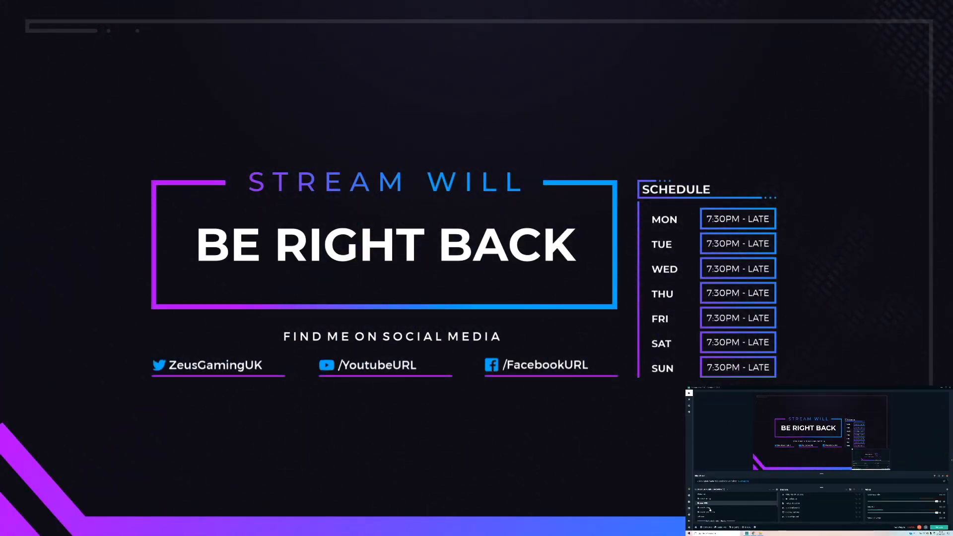
click(707, 507)
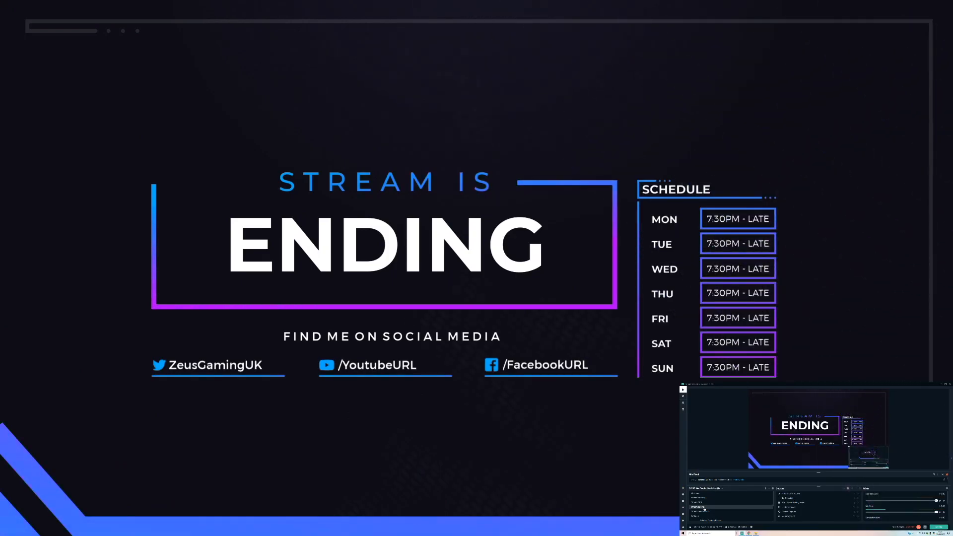
click(705, 512)
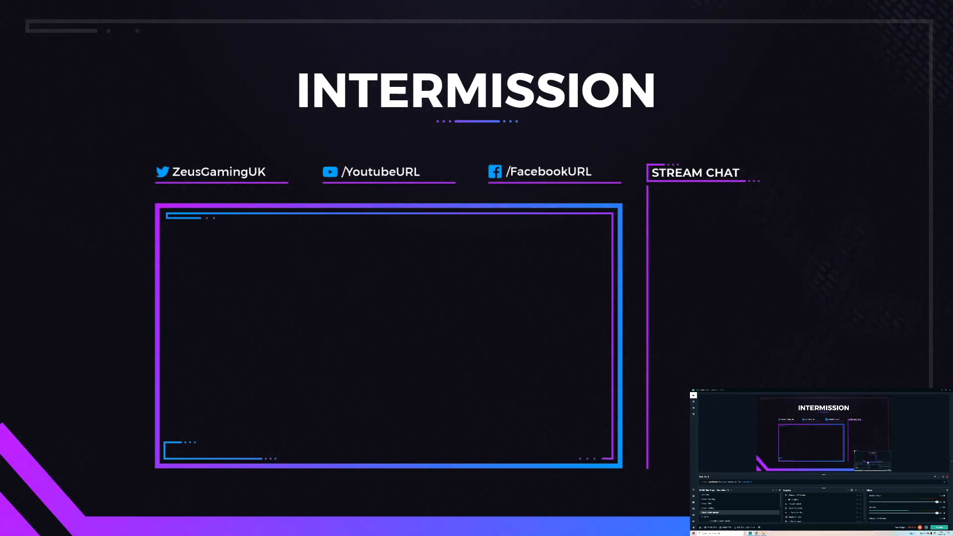
Step: Enlarge the Display Capture source to fill the Stream Intermission canvas and move it up and back down in the source order
drag(851, 450, 851, 450)
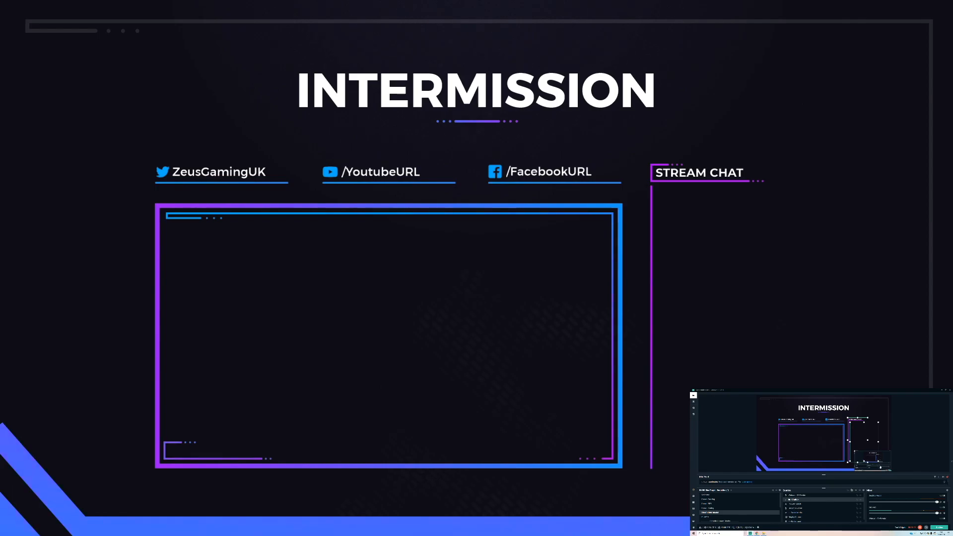
click(878, 459)
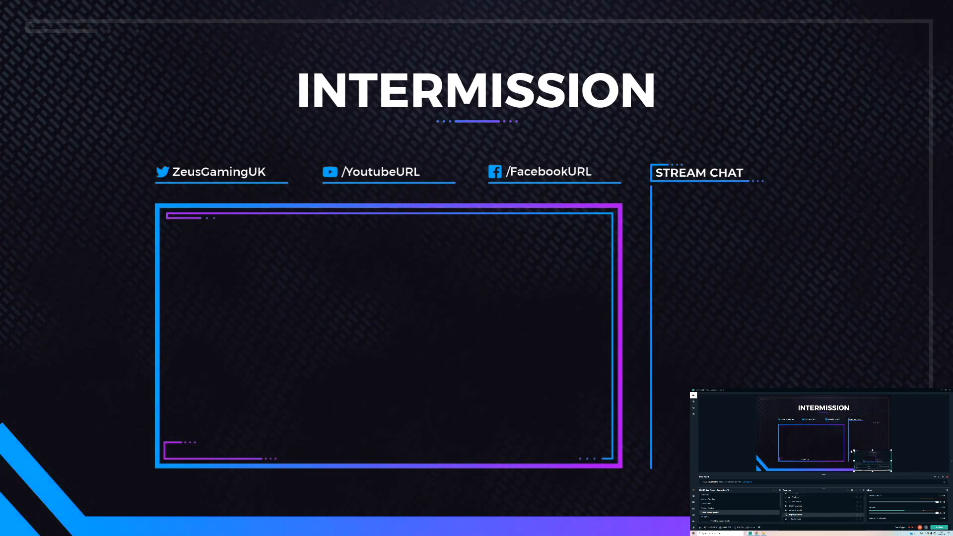
drag(854, 450, 208, 118)
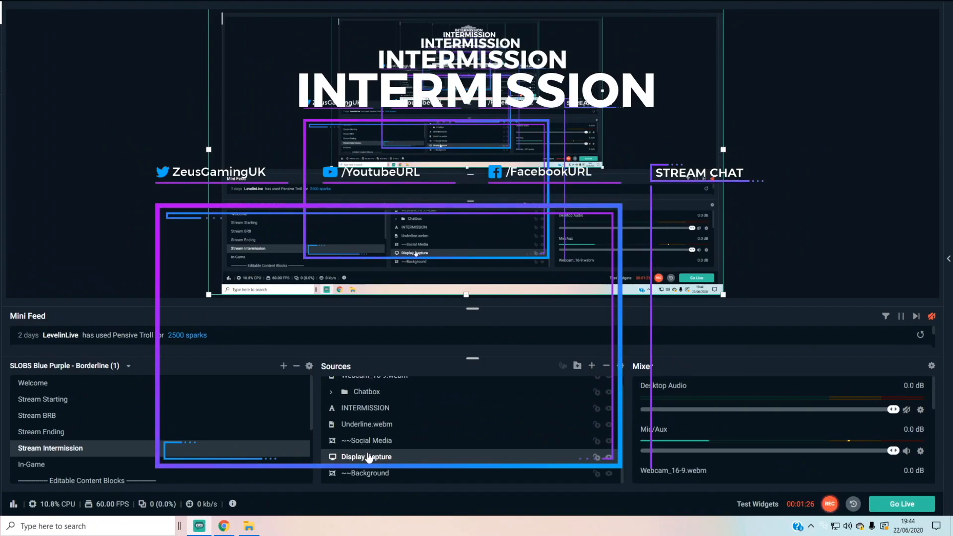
scroll(388, 402, up, 1)
drag(394, 394, 395, 383)
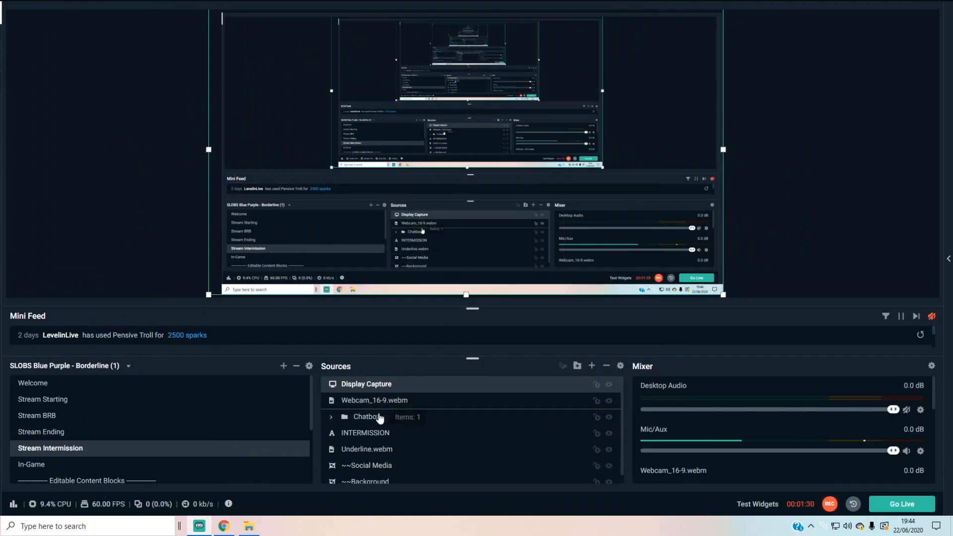
scroll(383, 454, down, 1)
drag(367, 377, 382, 465)
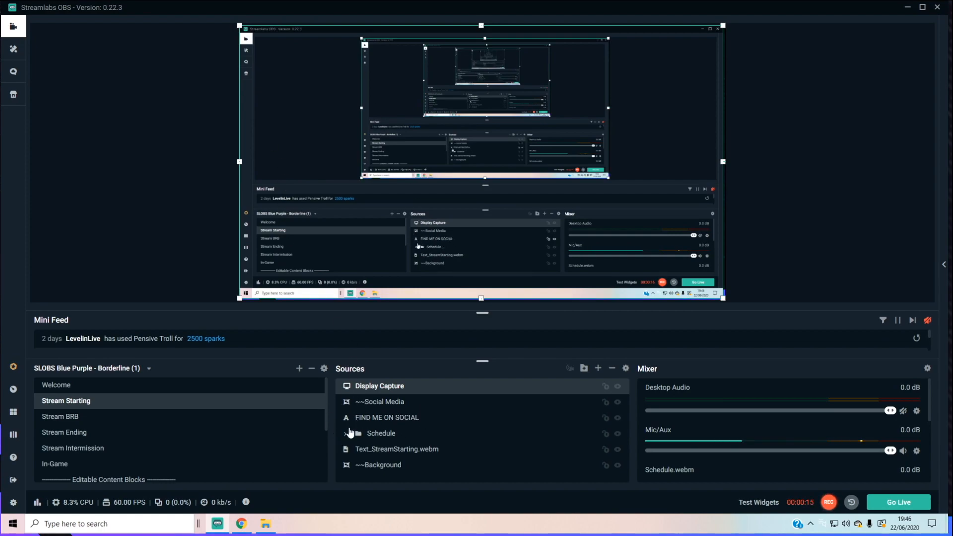
Step: Set the SUN - TIME text in the Stream Starting scene's Schedule folder to 12:00 - 16:00
click(345, 434)
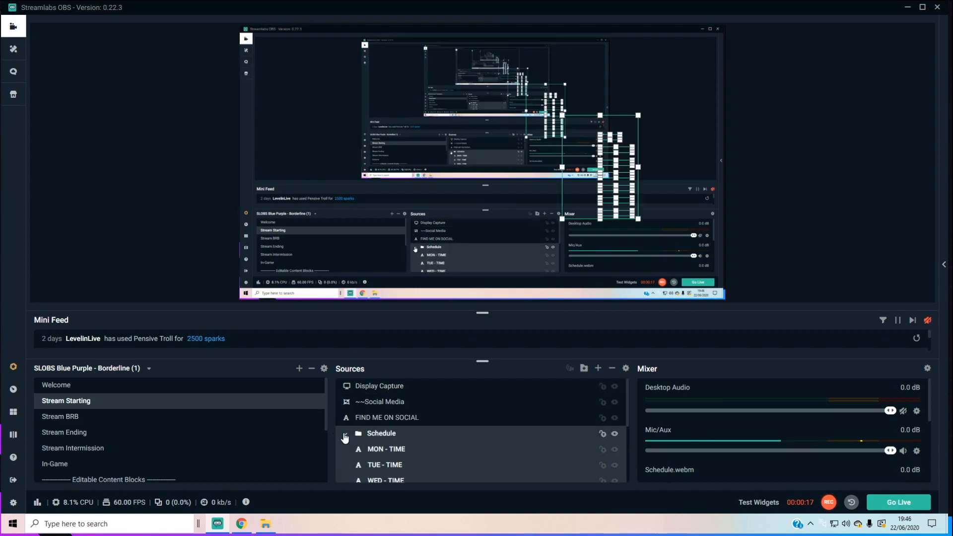
scroll(492, 445, down, 3)
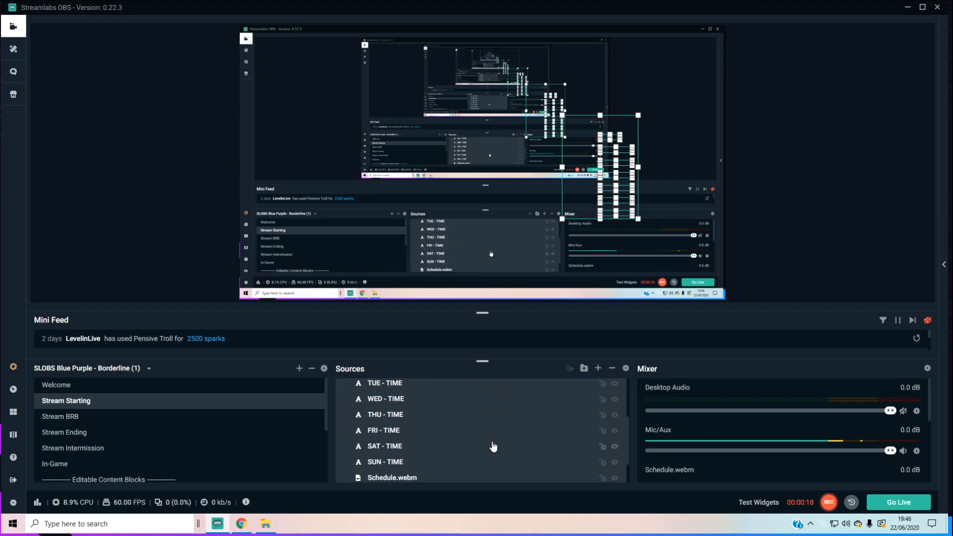
click(390, 463)
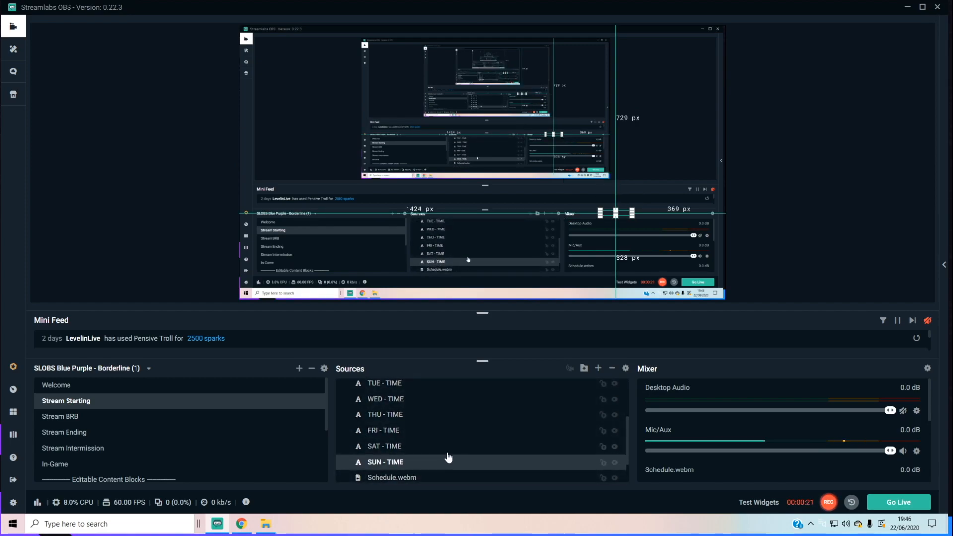
double_click(401, 466)
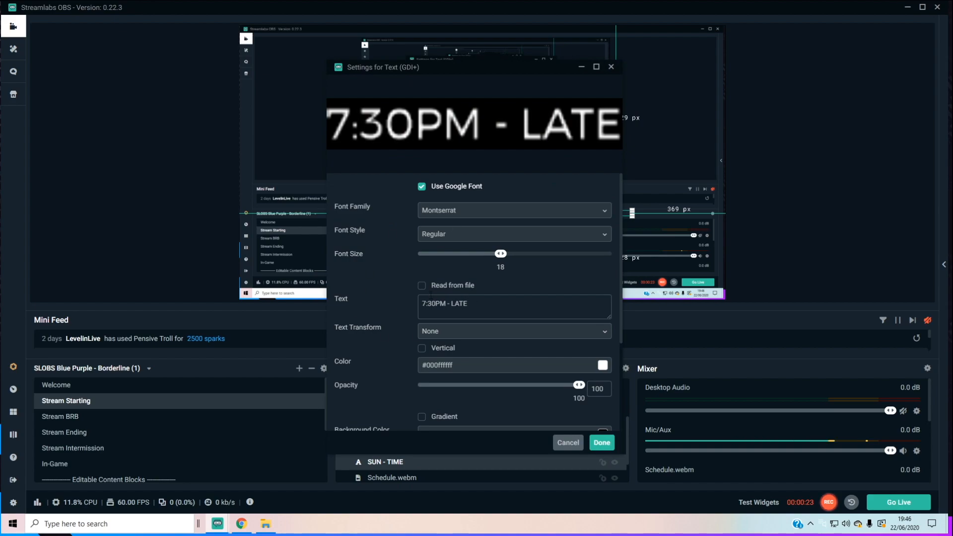
drag(494, 305, 407, 304)
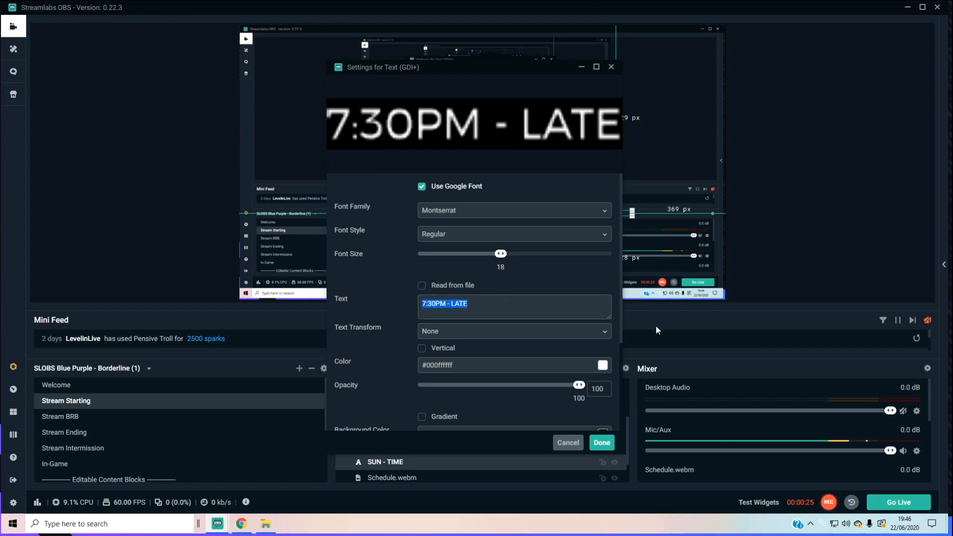
text(12:00 - )
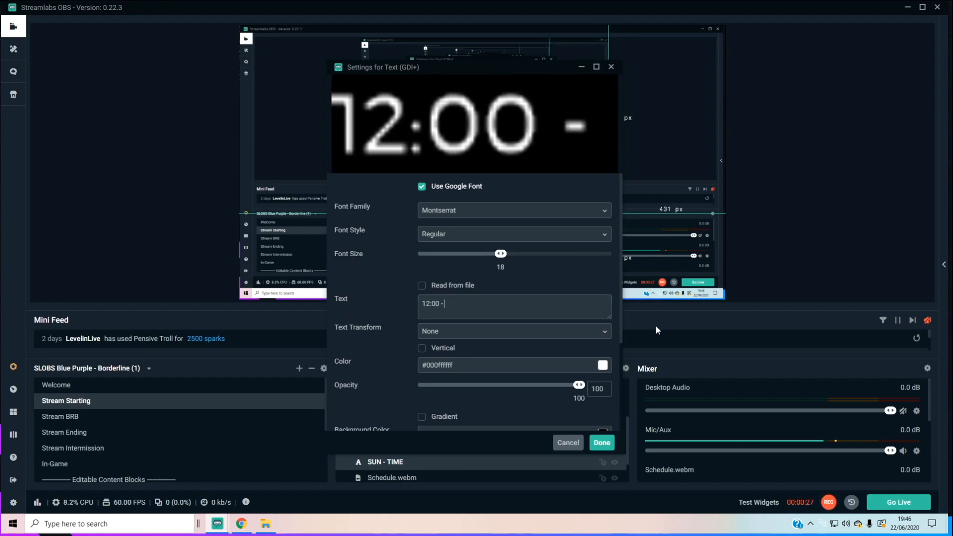
text(16:)
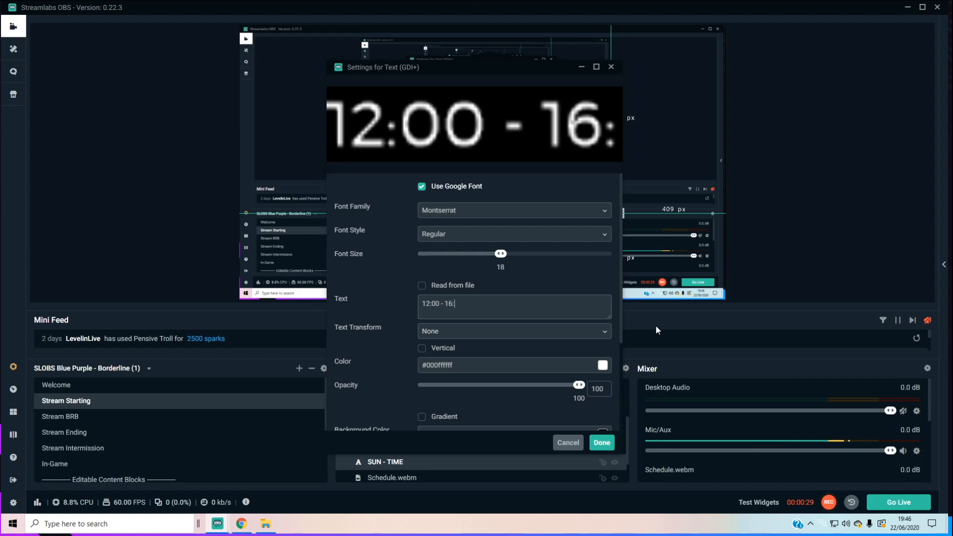
text(00)
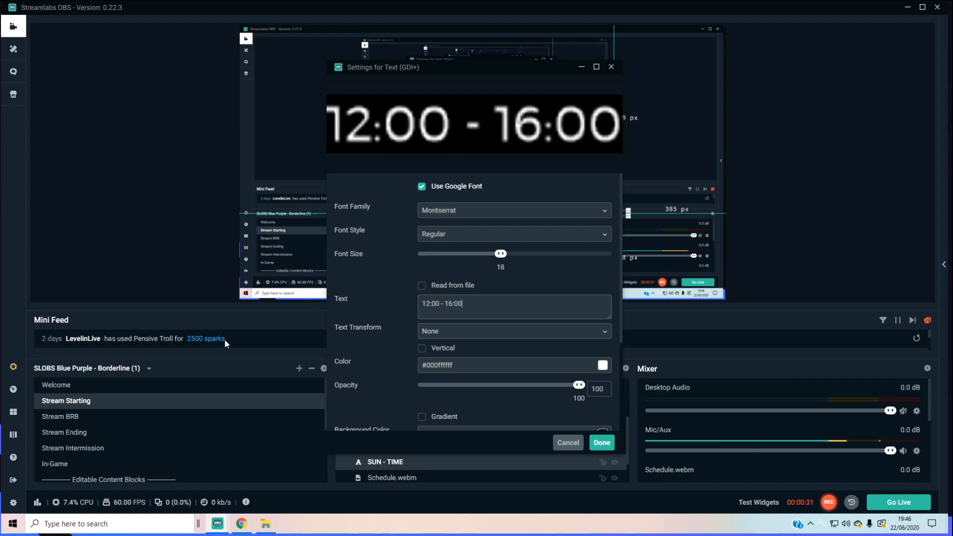
click(602, 443)
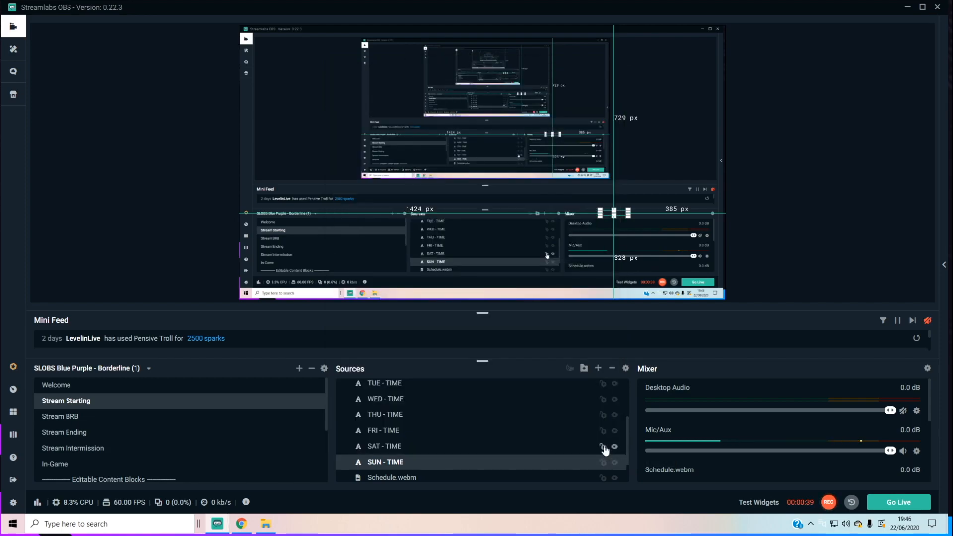
Step: Shrink the Display Capture source into the lower-right corner of the Stream Starting canvas
click(275, 71)
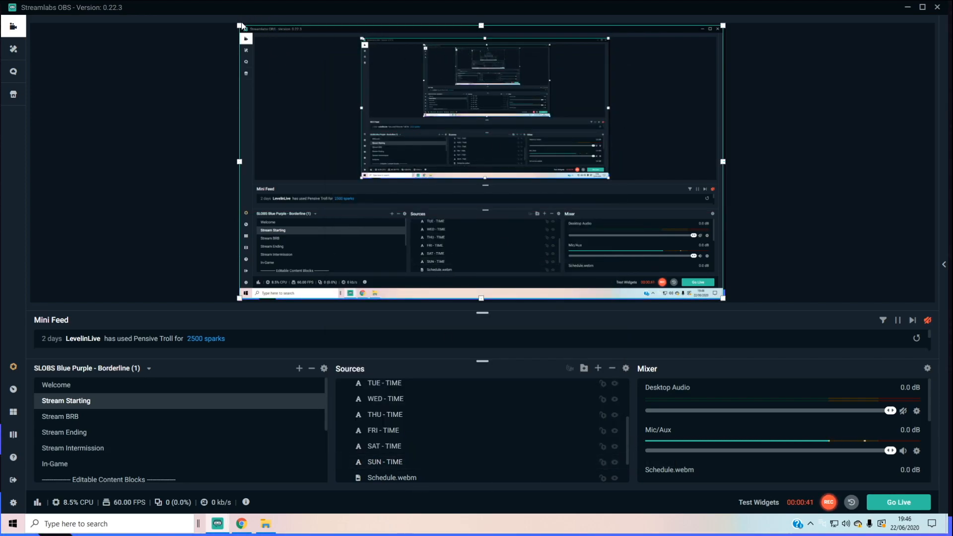
drag(239, 24, 601, 229)
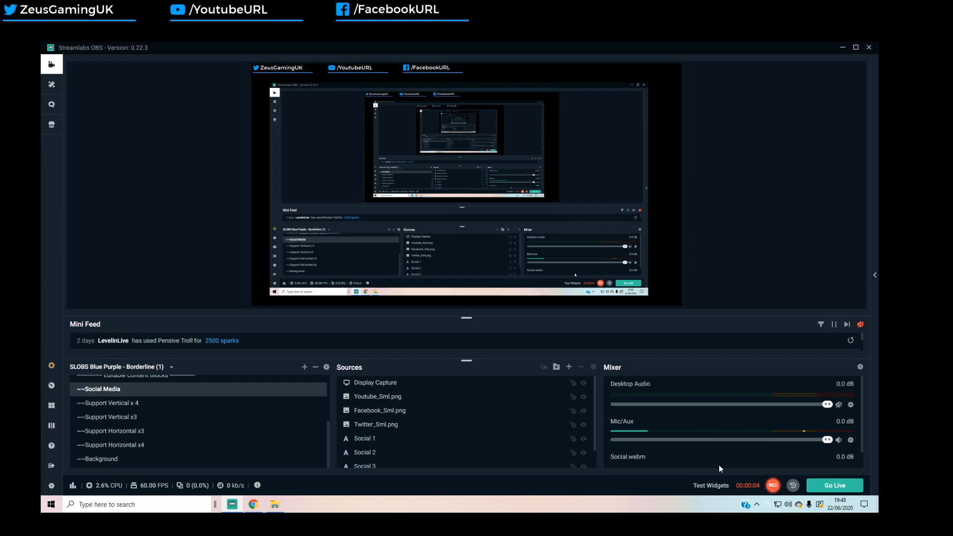
Step: Examine the Social 1, Social 2 and Social 3 text sources of the ~~Social Media content block
scroll(117, 417, up, 5)
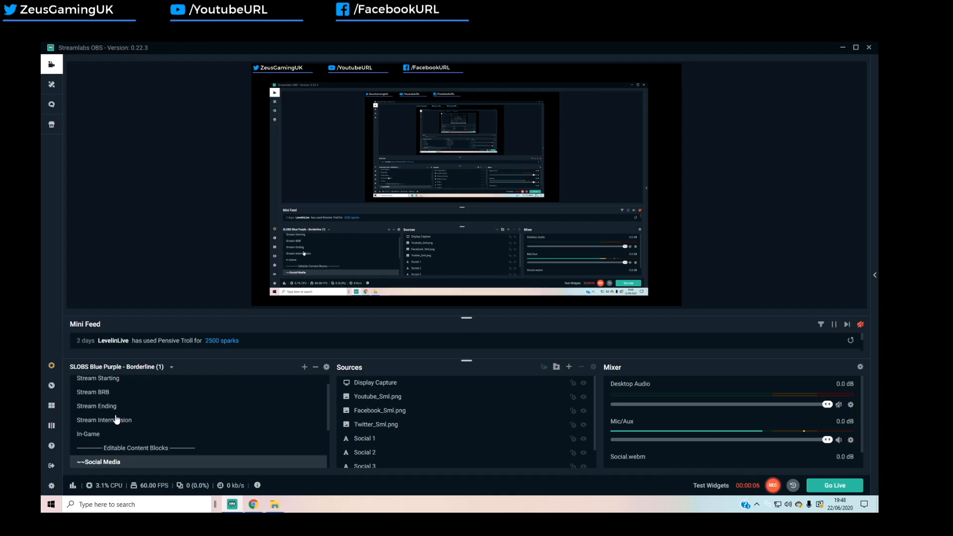
scroll(113, 417, down, 5)
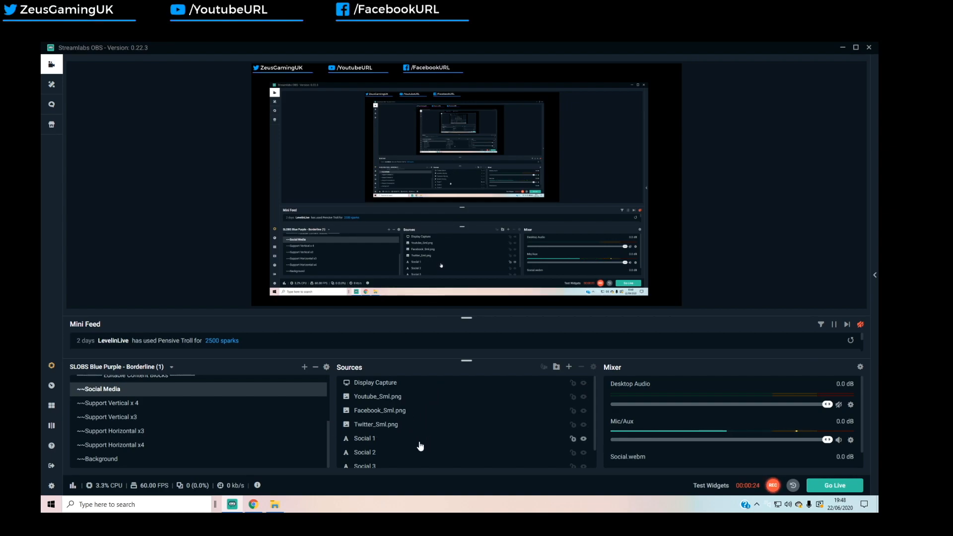
scroll(407, 432, down, 1)
click(366, 420)
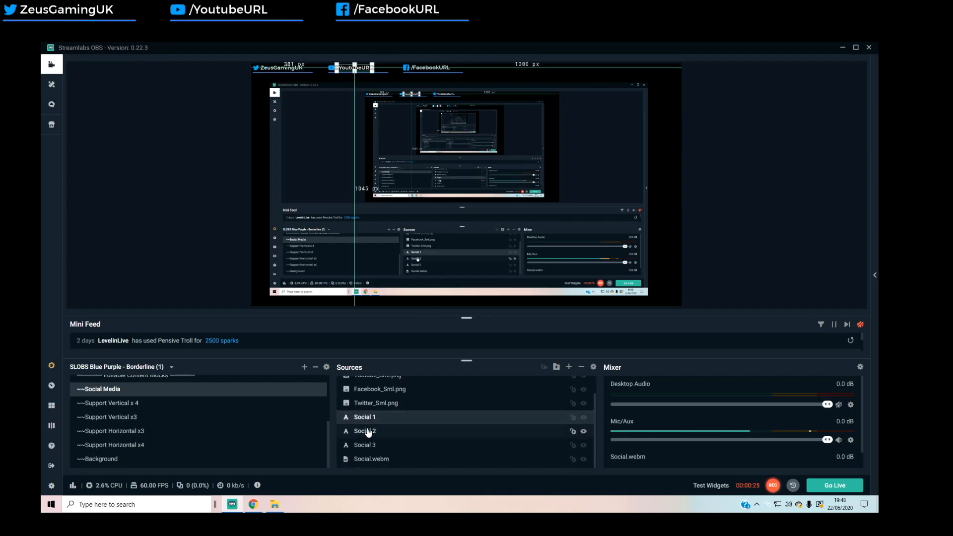
click(367, 431)
click(373, 446)
click(377, 432)
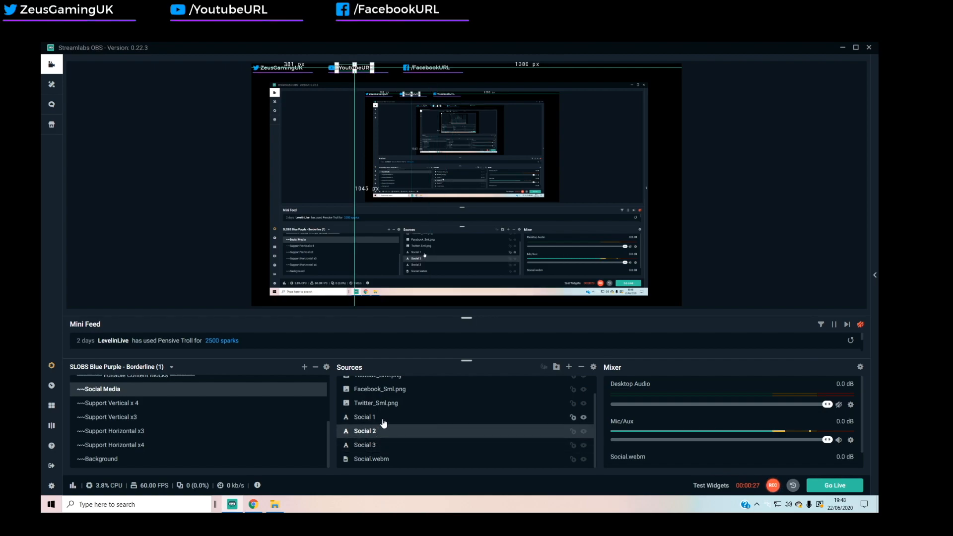
click(380, 418)
click(383, 432)
click(373, 446)
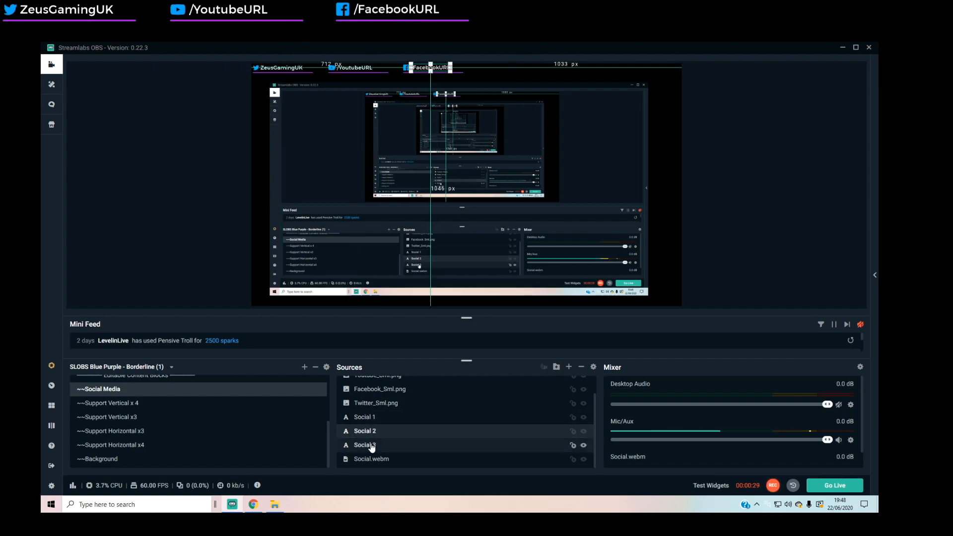
click(377, 433)
click(380, 420)
click(375, 431)
click(369, 448)
click(378, 432)
click(366, 445)
Step: Replace the YouTube placeholder text of the Social 2 source with ZeusGamingUK
click(377, 432)
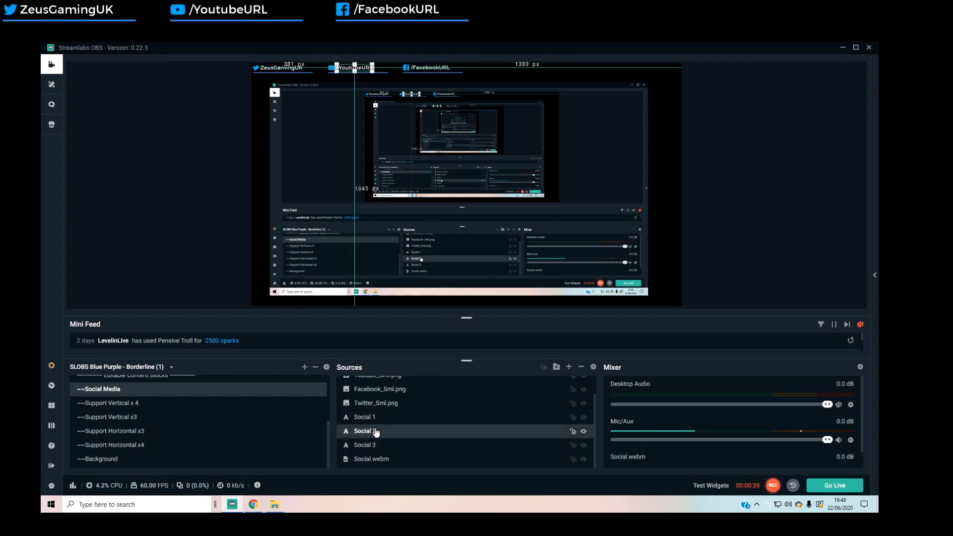
double_click(376, 431)
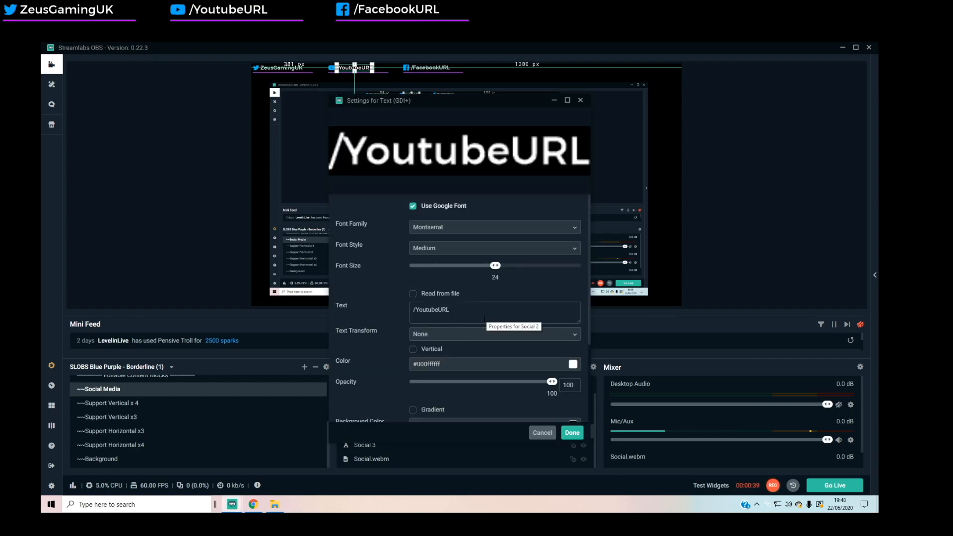
drag(472, 313, 385, 322)
text(Ze)
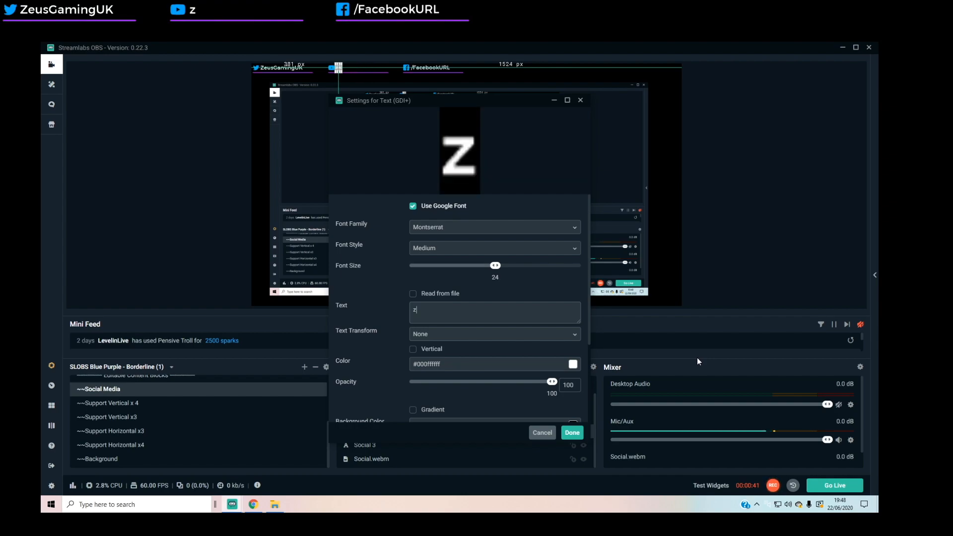
text(ys)
key(BackSpace)
key(BackSpace)
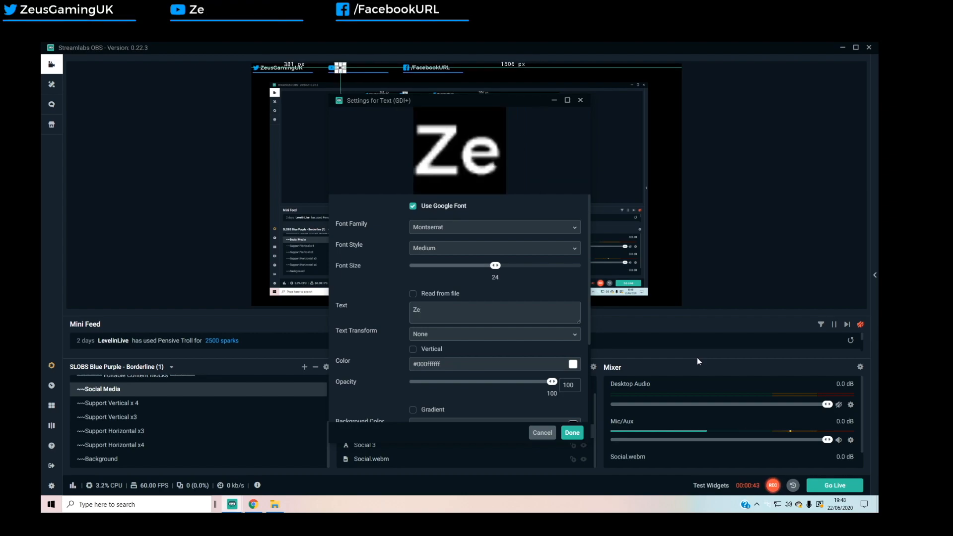
text(usGamingUK)
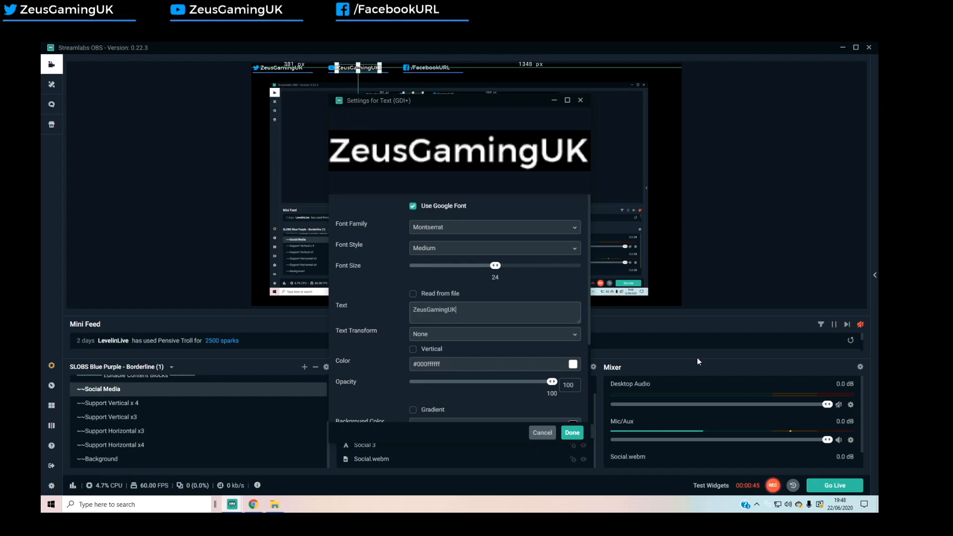
click(571, 432)
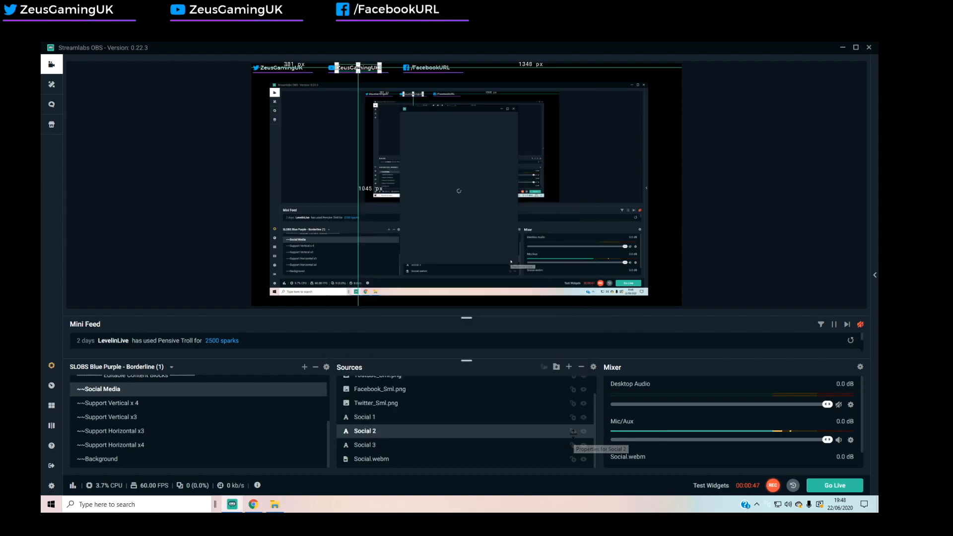
Step: Replace the /FacebookURL placeholder text of the Social 3 source with ZeusGamingUK
double_click(383, 447)
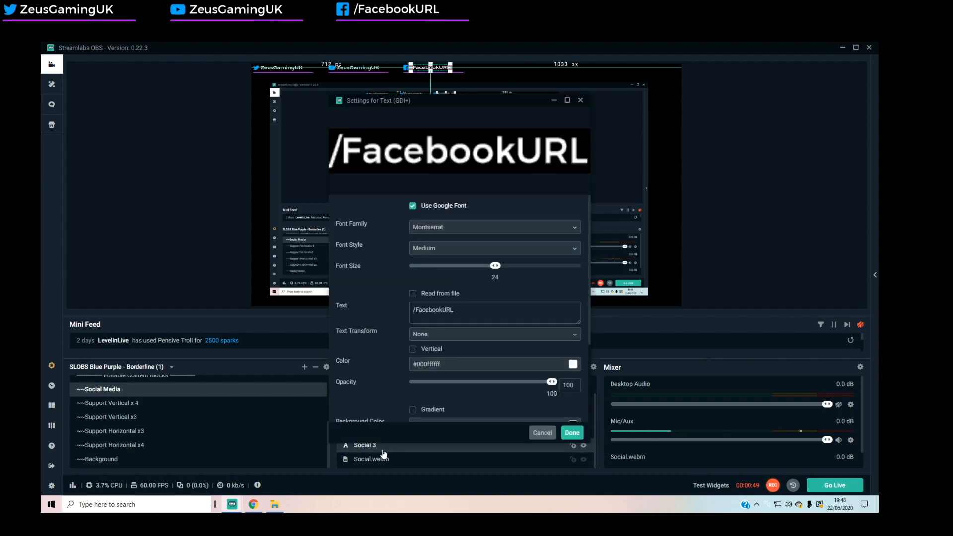
triple_click(574, 310)
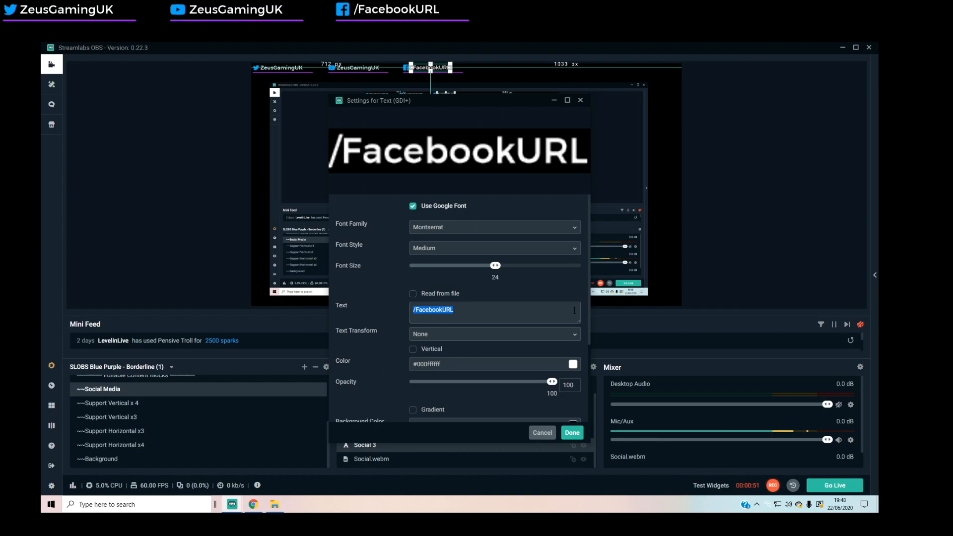
text(zEWU)
key(BackSpace)
key(BackSpace)
key(BackSpace)
key(BackSpace)
text(Z)
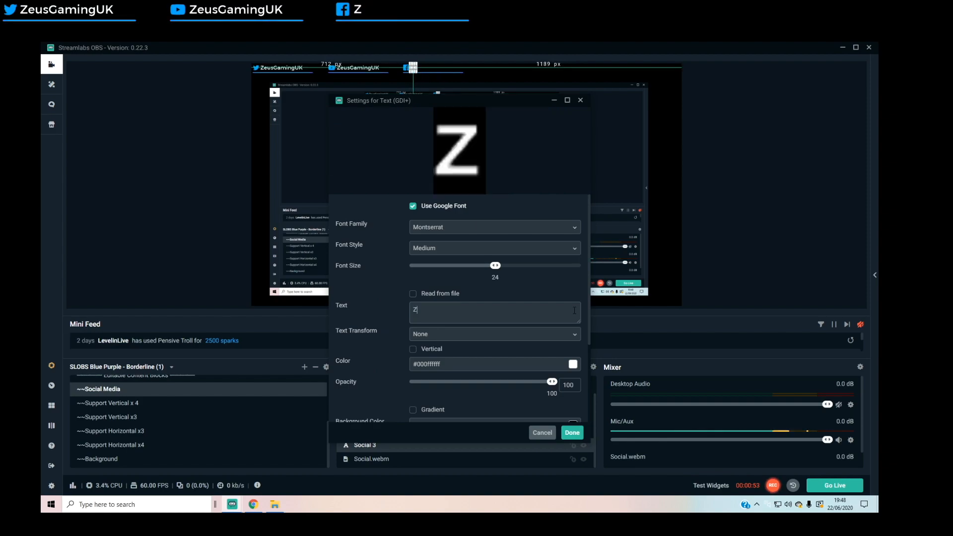
text(ey)
key(BackSpace)
text(usG)
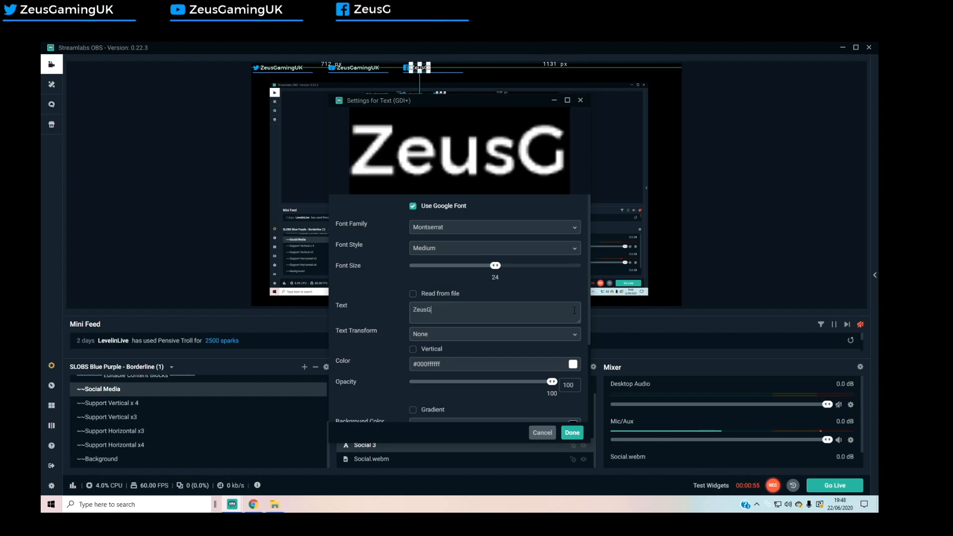
text(amingUK)
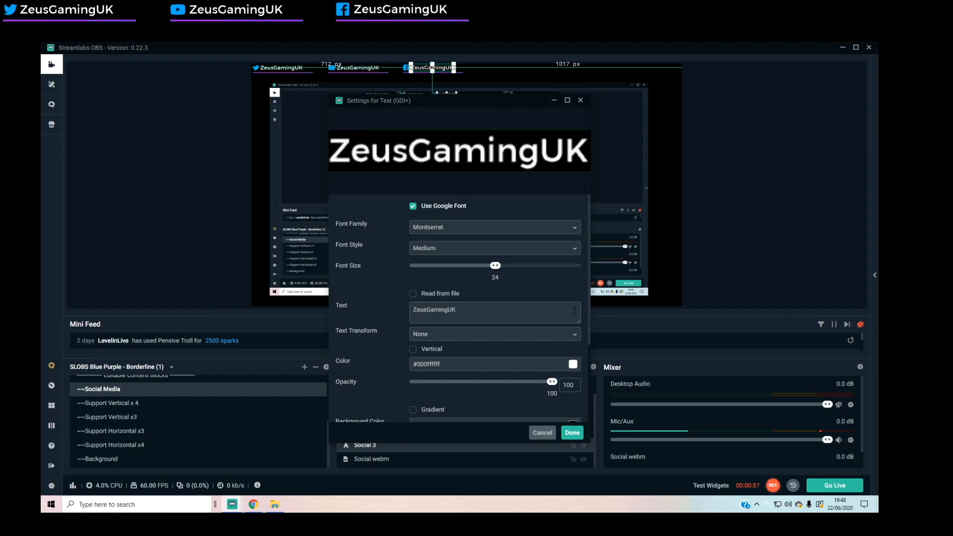
click(572, 433)
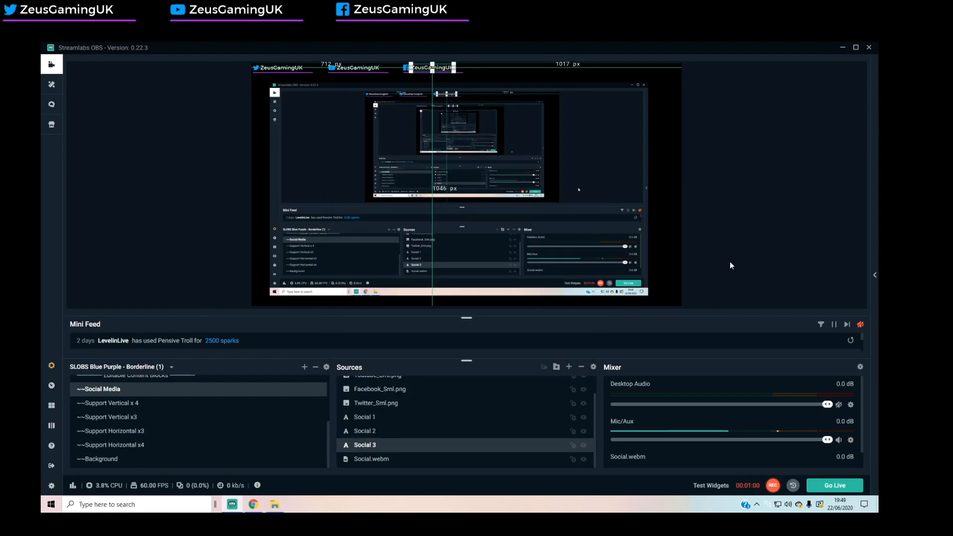
click(758, 198)
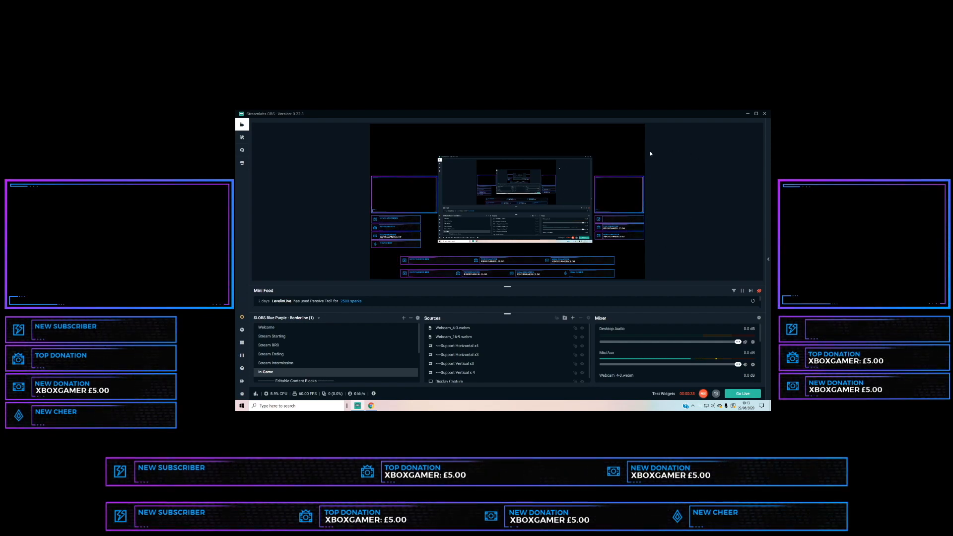
Step: Align the Display Capture source to the upper-left corner of the In-Game canvas and enlarge it to fill the canvas
drag(518, 201, 217, 59)
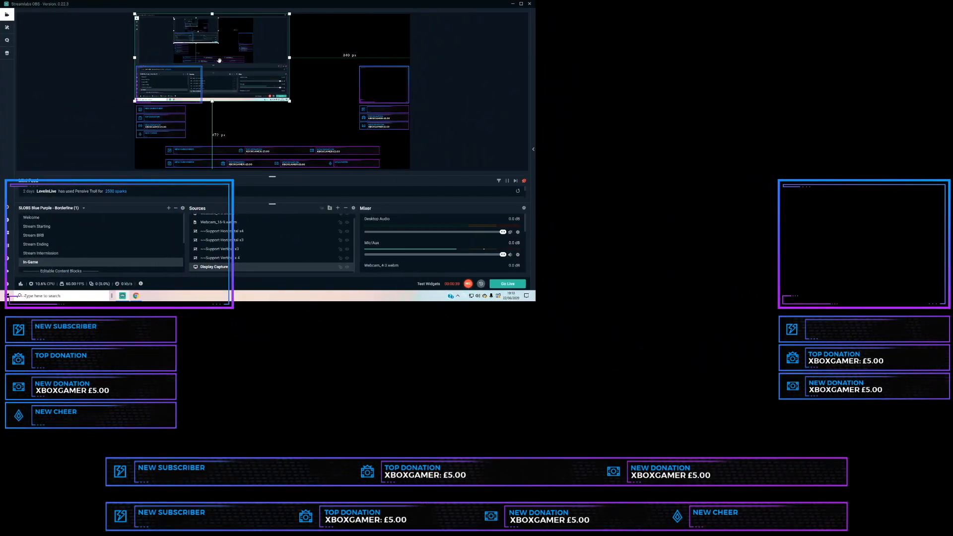
drag(288, 101, 728, 281)
click(829, 221)
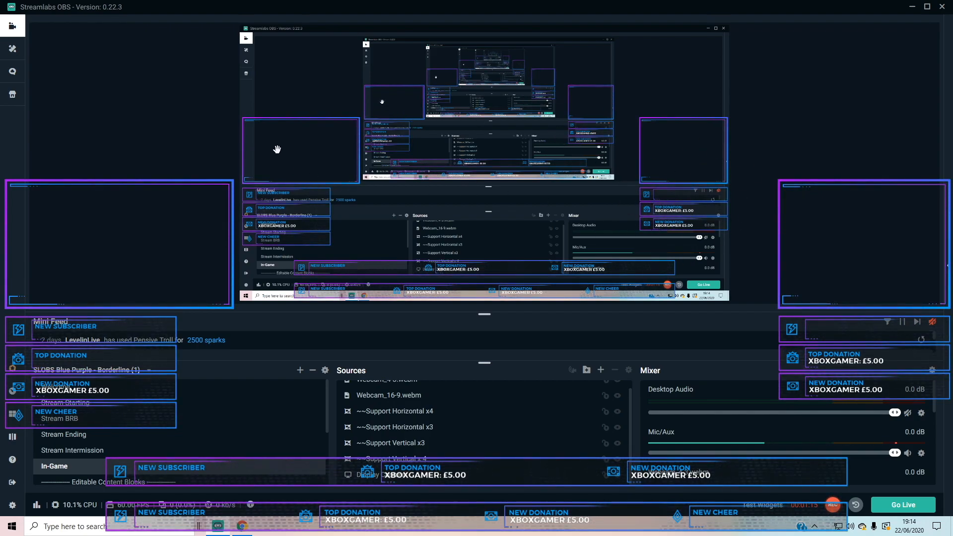
Step: Remove the Webcam_16-9.webm frame and the ~~Support Vertical x 4 source from the In-Game scene
click(294, 149)
key(Delete)
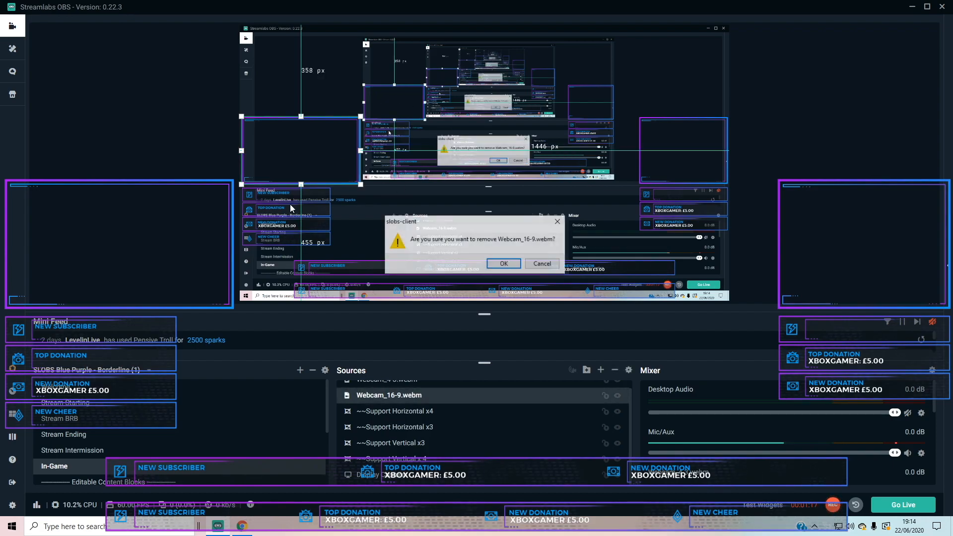
key(Return)
click(298, 229)
key(Delete)
key(Return)
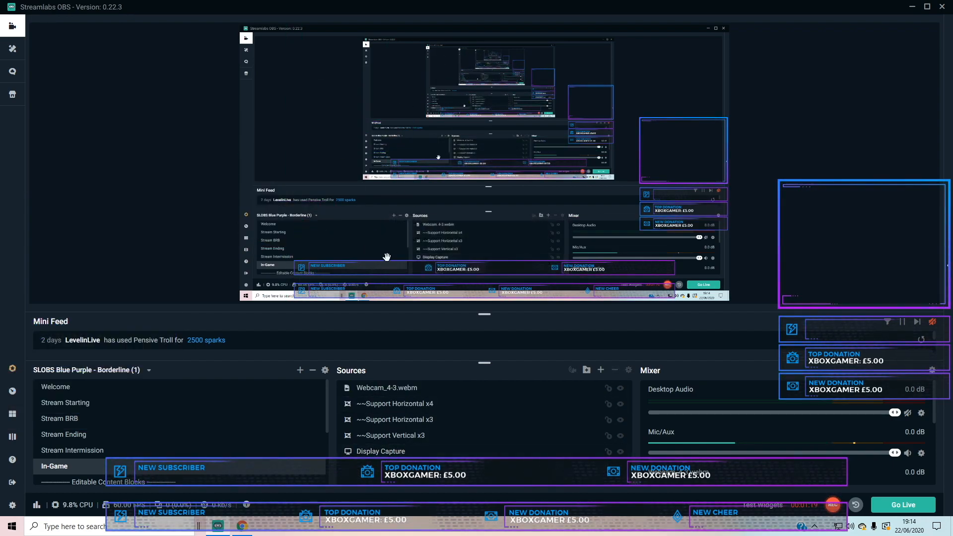
Step: Remove the ~~Support Horizontal x3 and ~~Support Horizontal x4 sources from the In-Game scene
click(386, 271)
key(Delete)
key(Return)
click(385, 293)
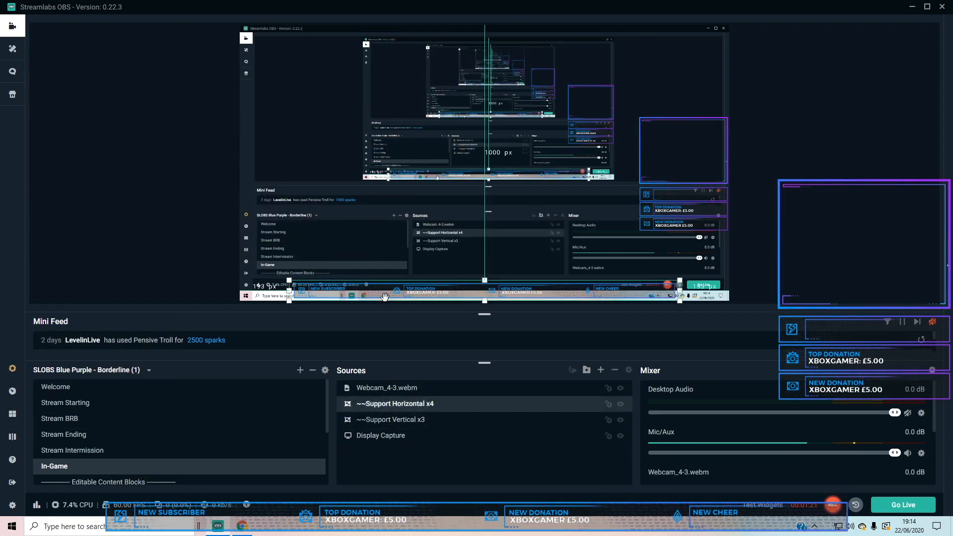
key(Delete)
key(Return)
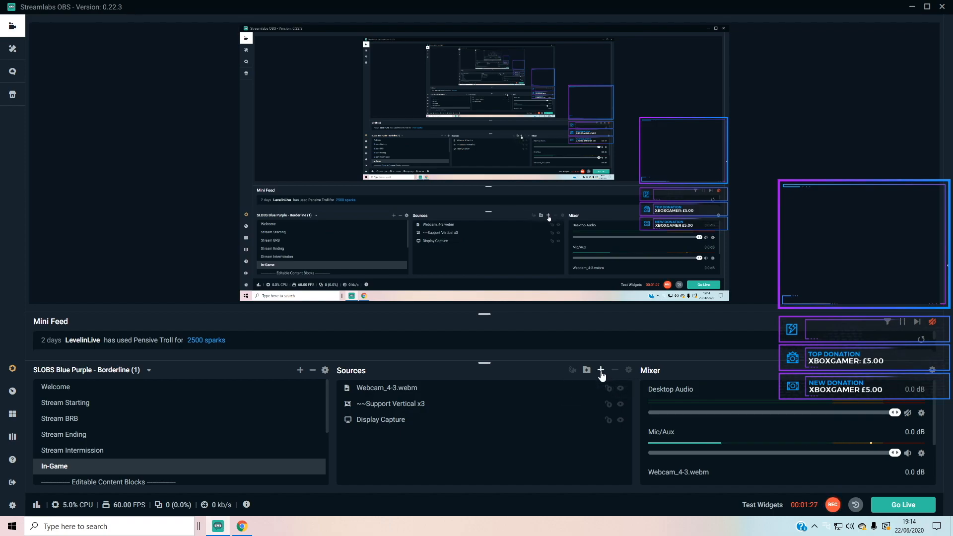
Step: Add a Video Capture Device source to the In-Game scene, using the USB Video Device webcam and default settings
click(600, 371)
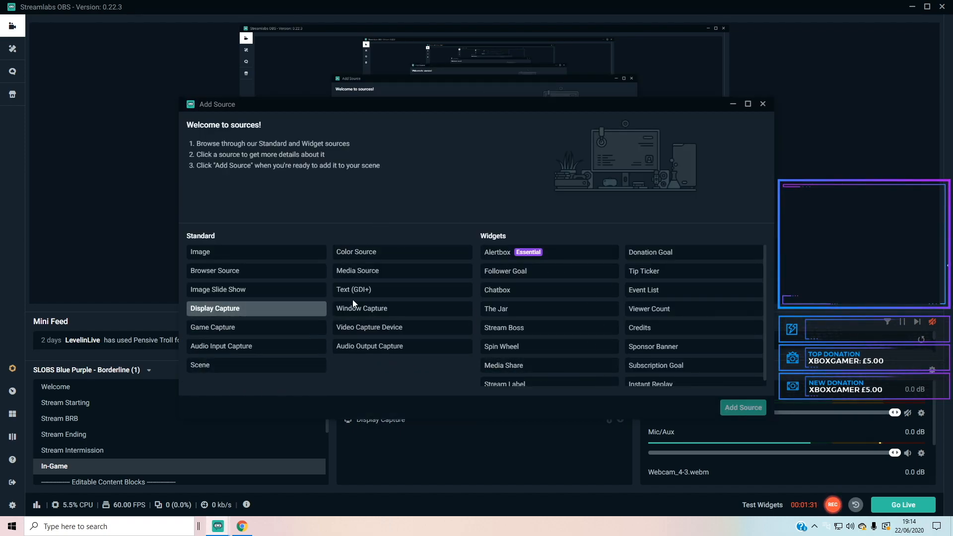
click(388, 331)
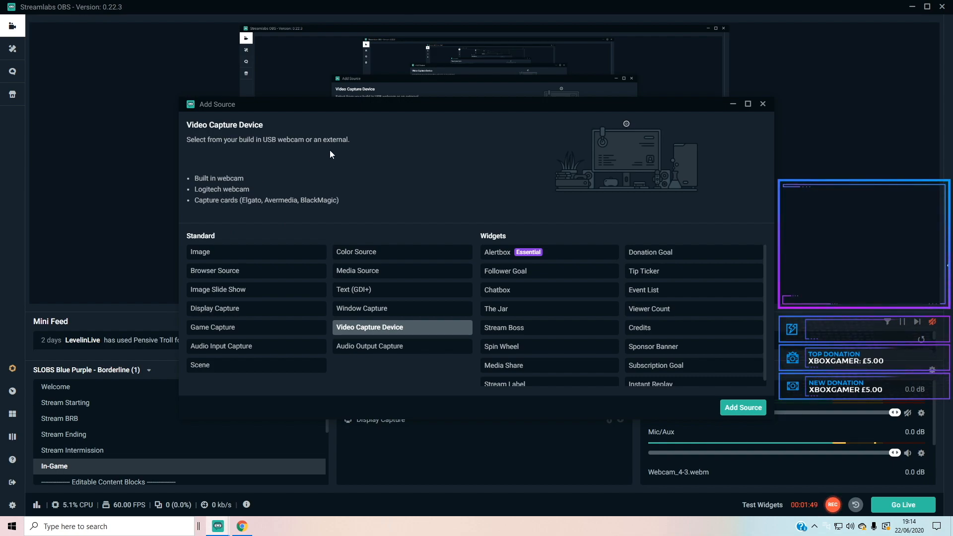
click(741, 408)
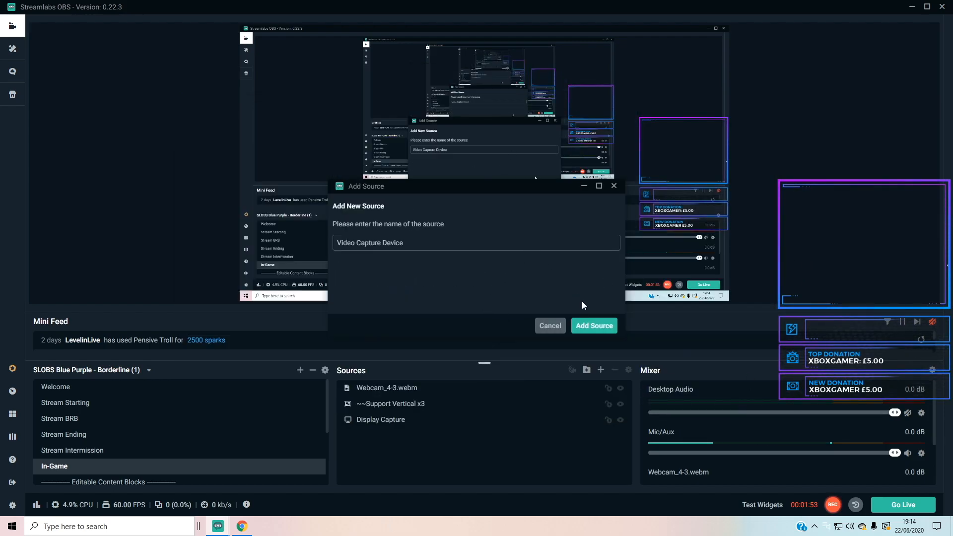
click(595, 326)
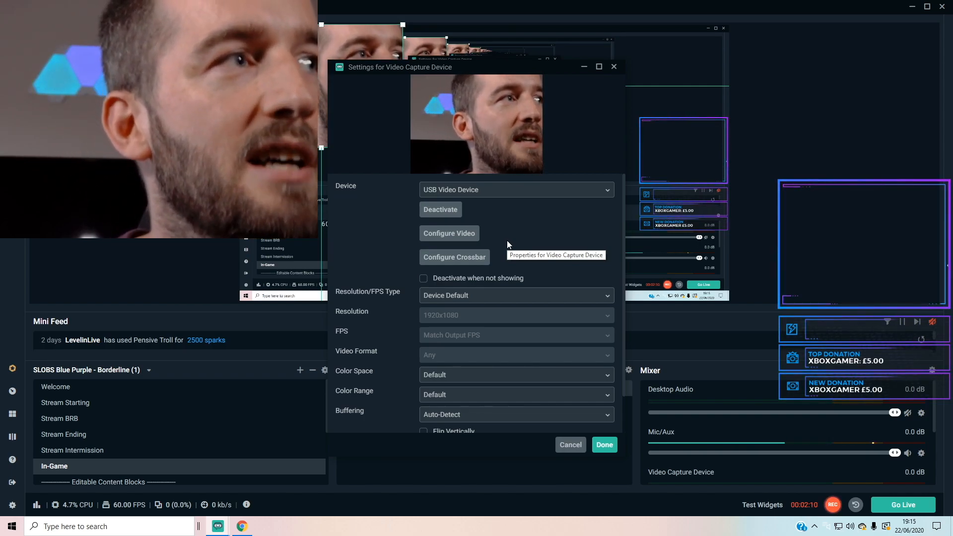
click(605, 445)
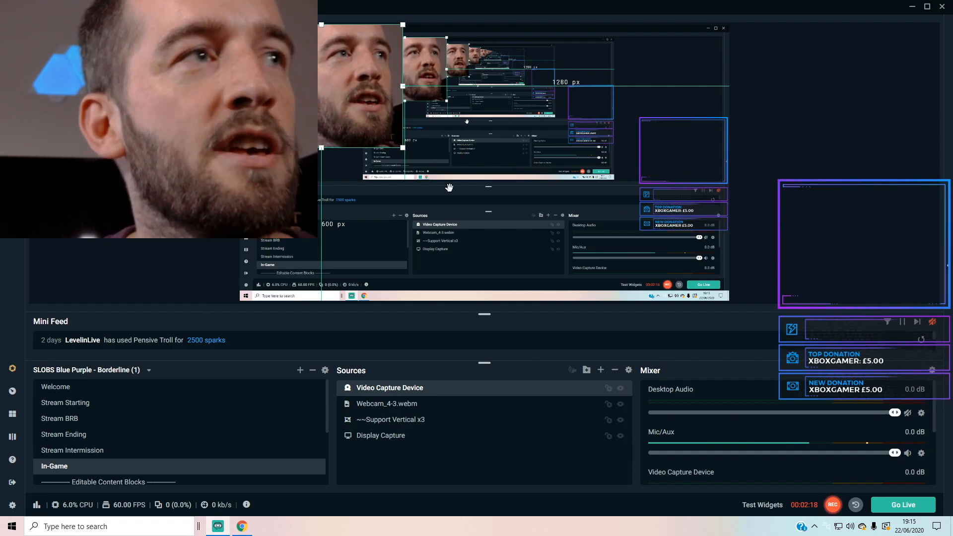
Step: Move the webcam image onto the 4:3 webcam frame and shrink it to fit exactly inside
drag(380, 121, 705, 159)
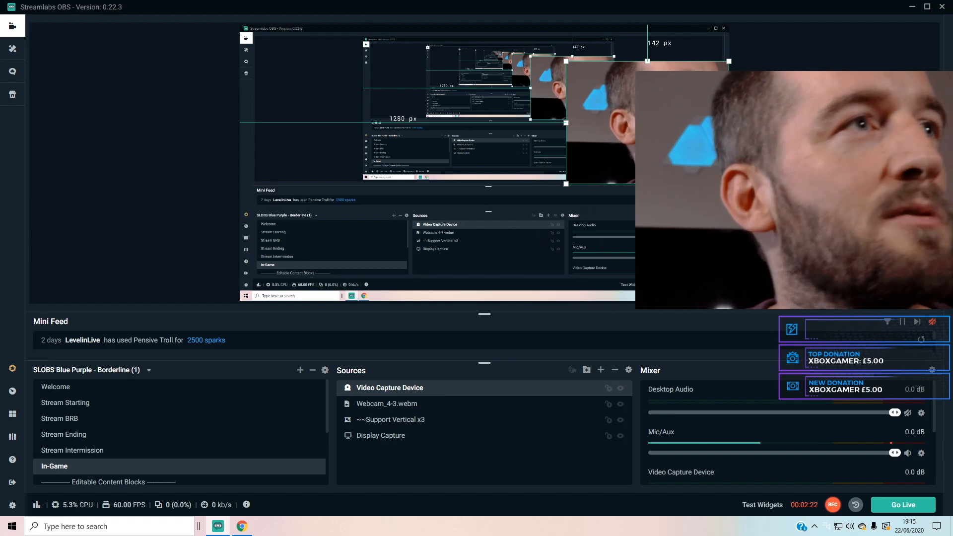
drag(565, 61, 641, 126)
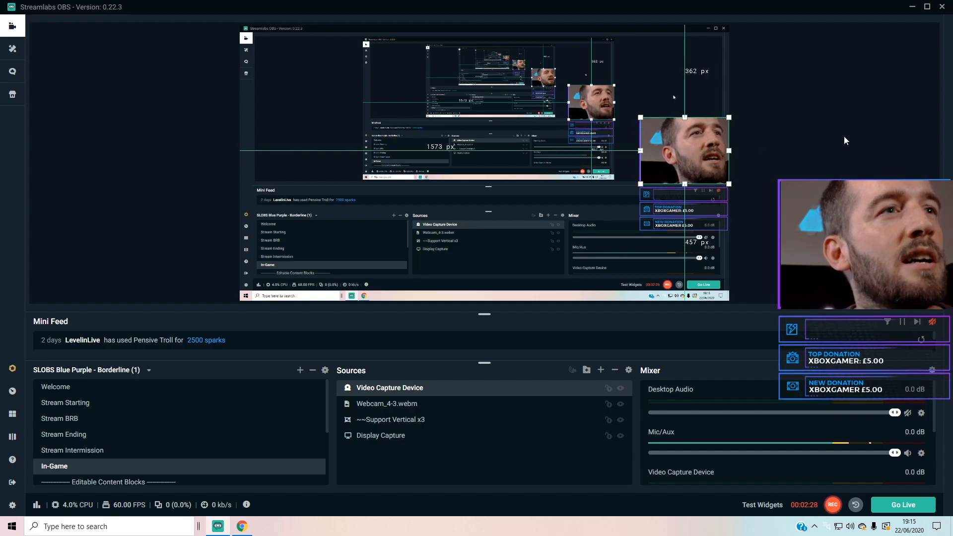
click(778, 164)
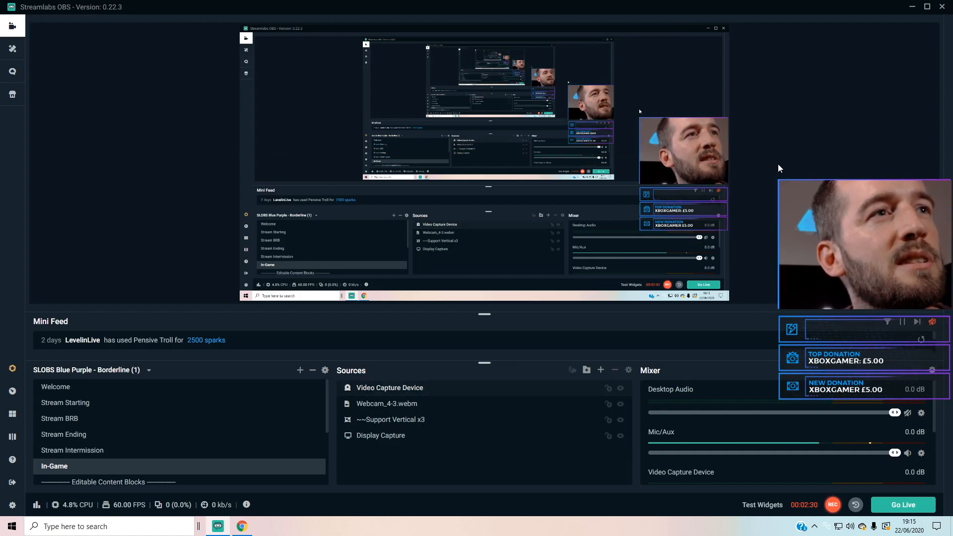
drag(688, 156, 686, 156)
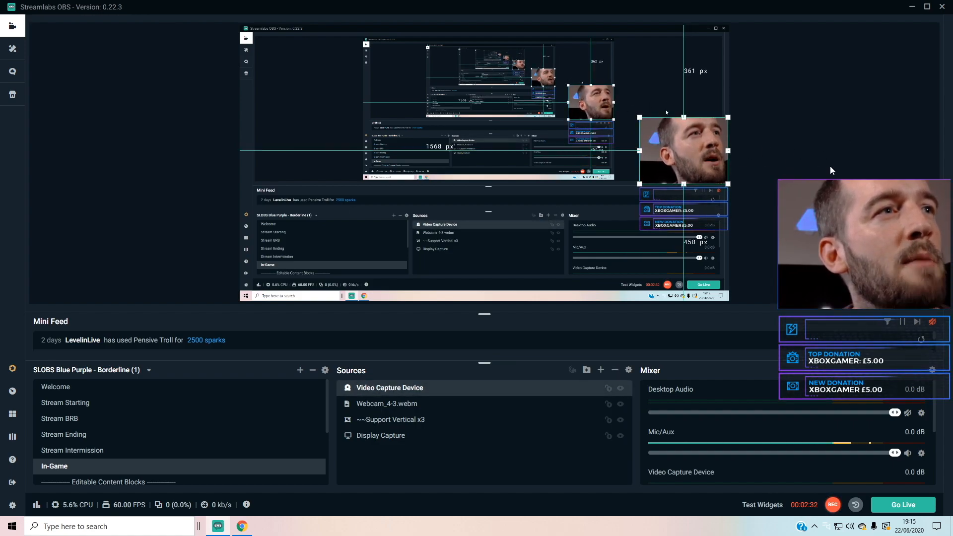
click(830, 165)
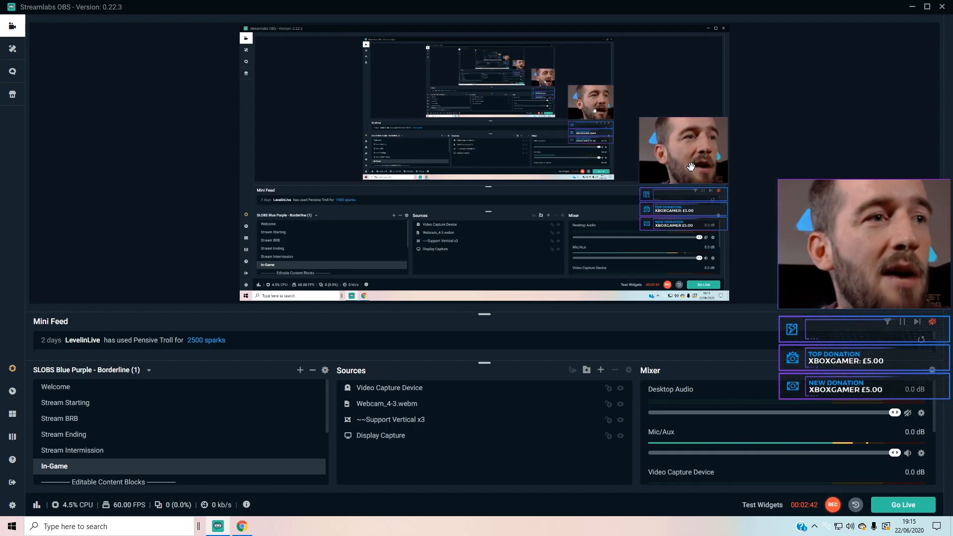
Step: Reorder the Video Capture Device source to sit below ~~Support Vertical x3 and above Display Capture
click(418, 394)
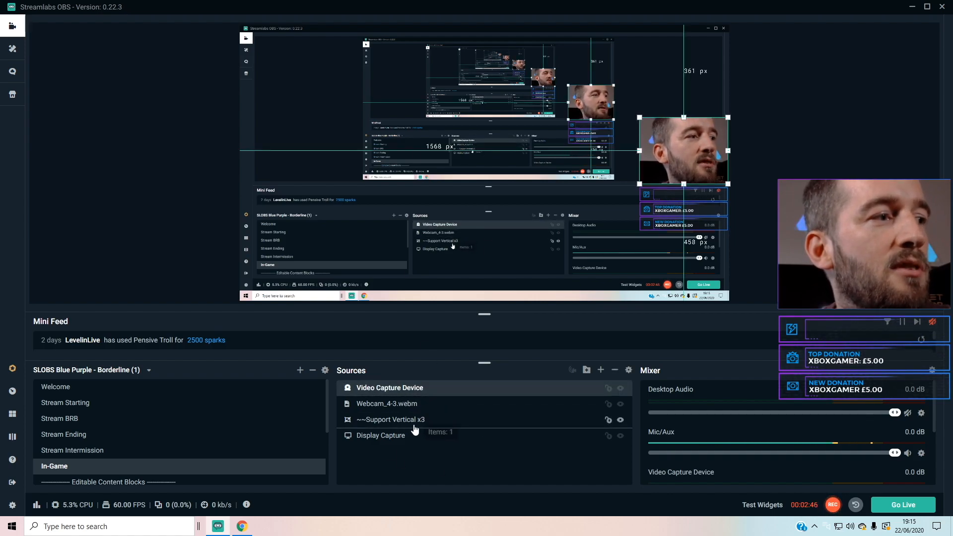
drag(415, 430, 416, 429)
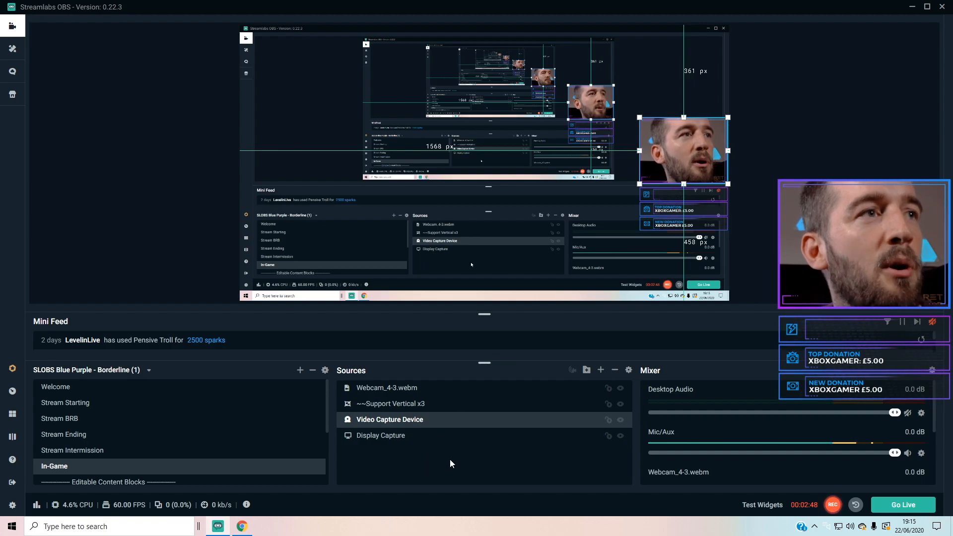
click(875, 138)
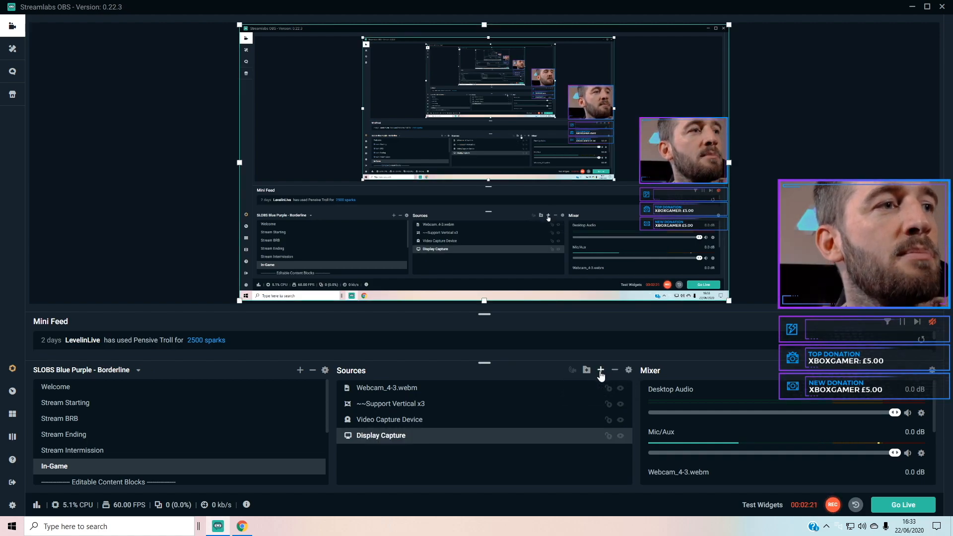
Step: Examine the widget sources available to add, including Stream Label, Alertbox, Chatbox, Event List, Viewer Count and Subscription Goal
click(600, 370)
scroll(585, 339, down, 1)
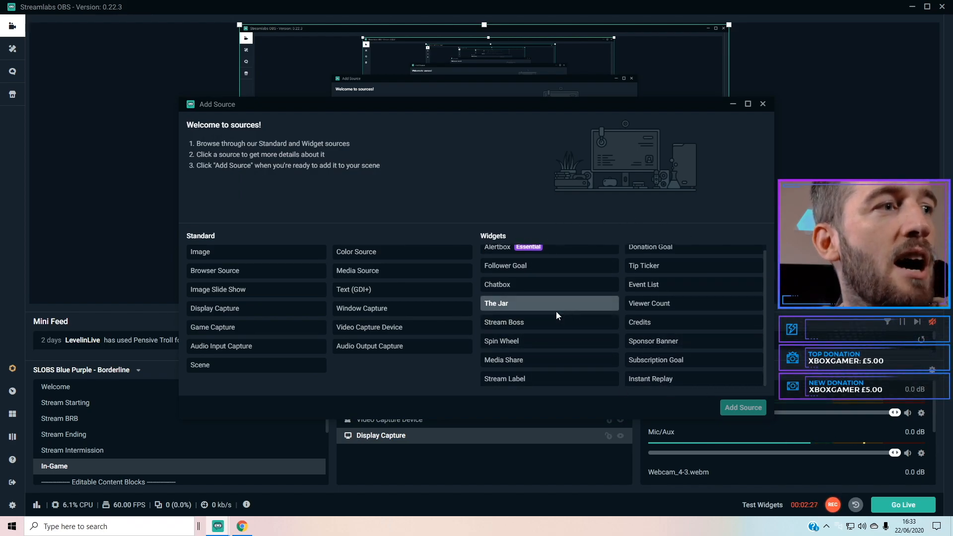
click(532, 380)
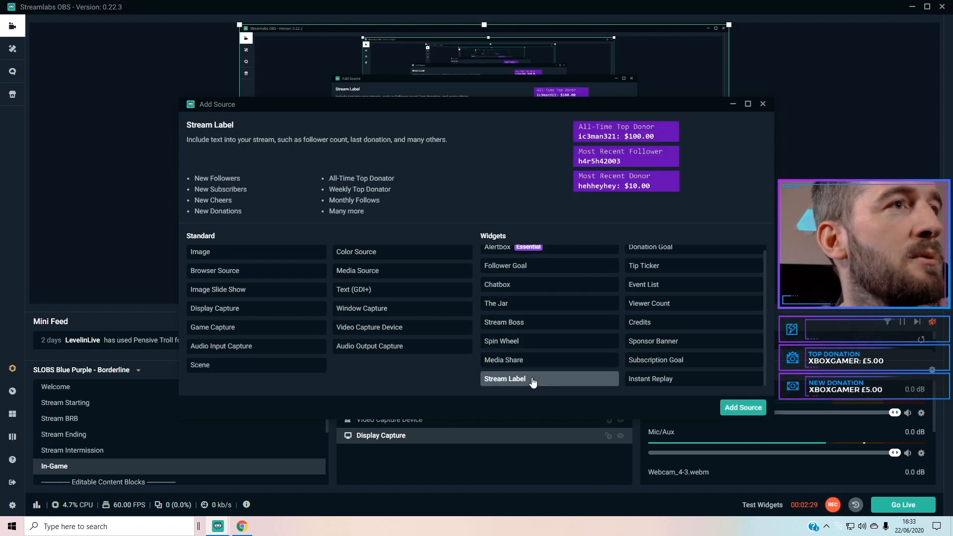
scroll(682, 258, up, 1)
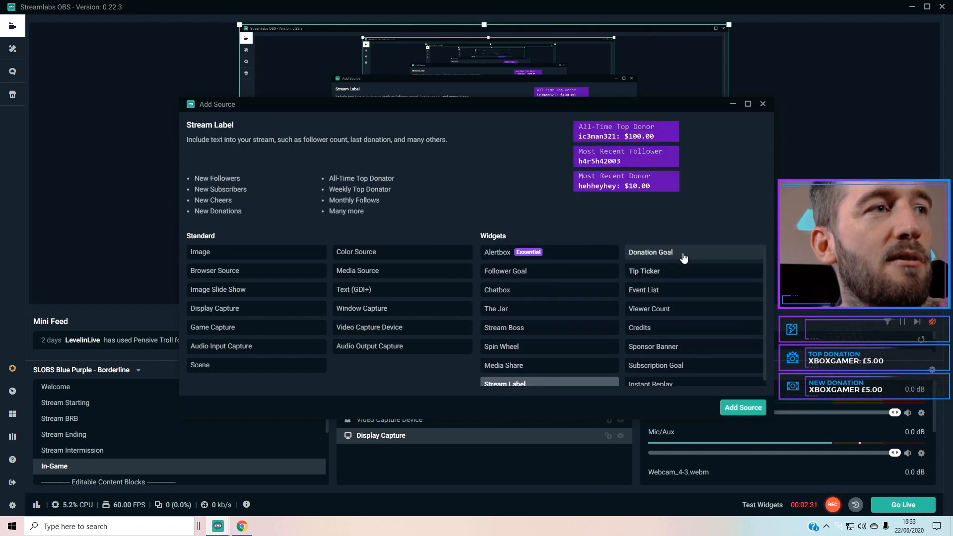
click(683, 258)
click(511, 255)
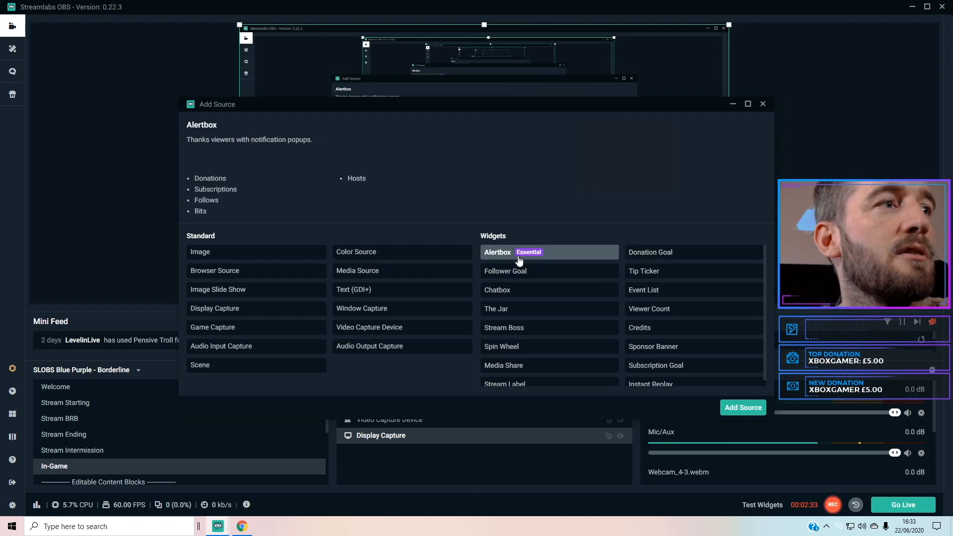
click(516, 273)
click(534, 290)
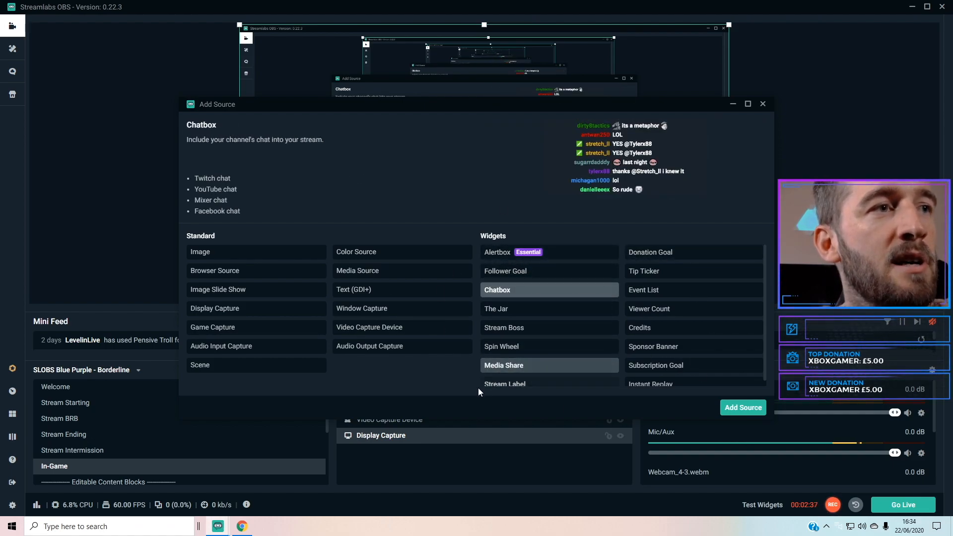
click(657, 291)
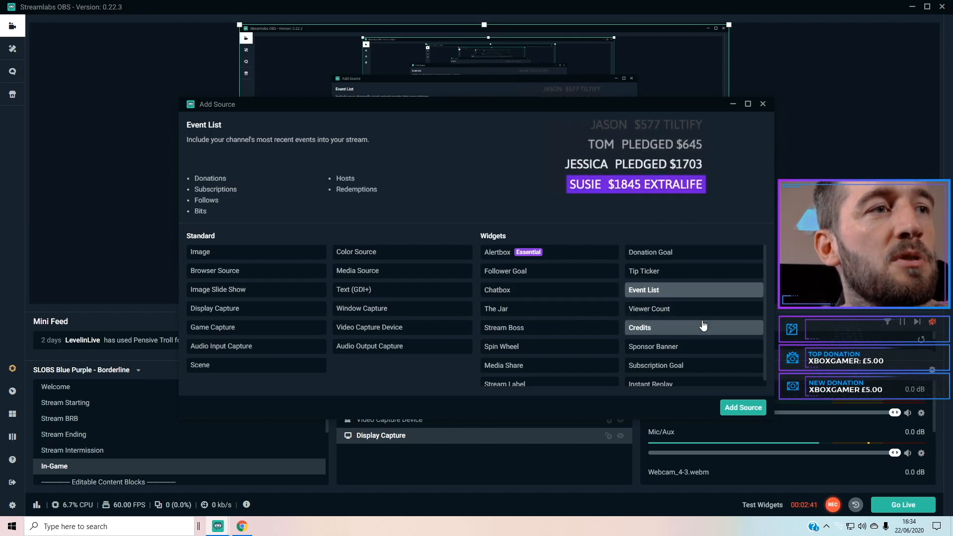
click(687, 309)
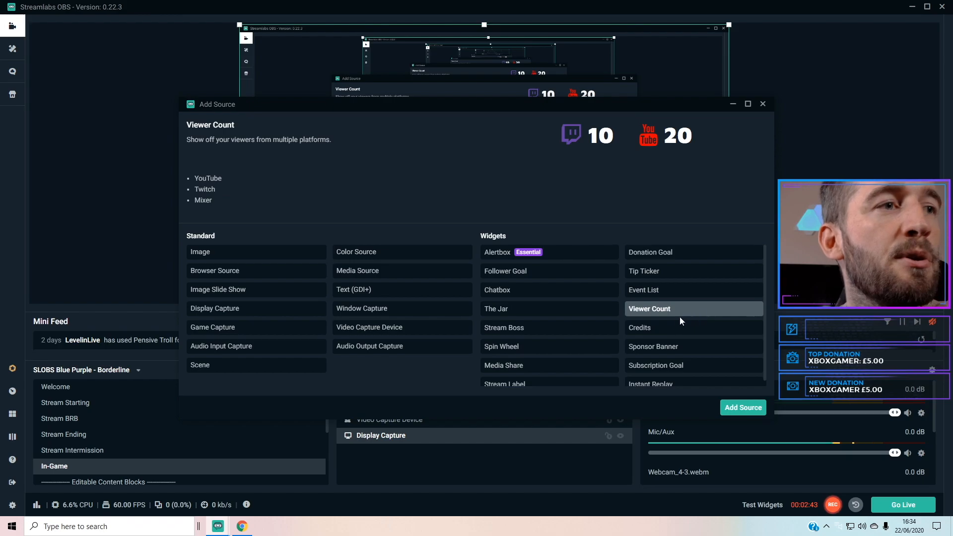
scroll(690, 361, down, 1)
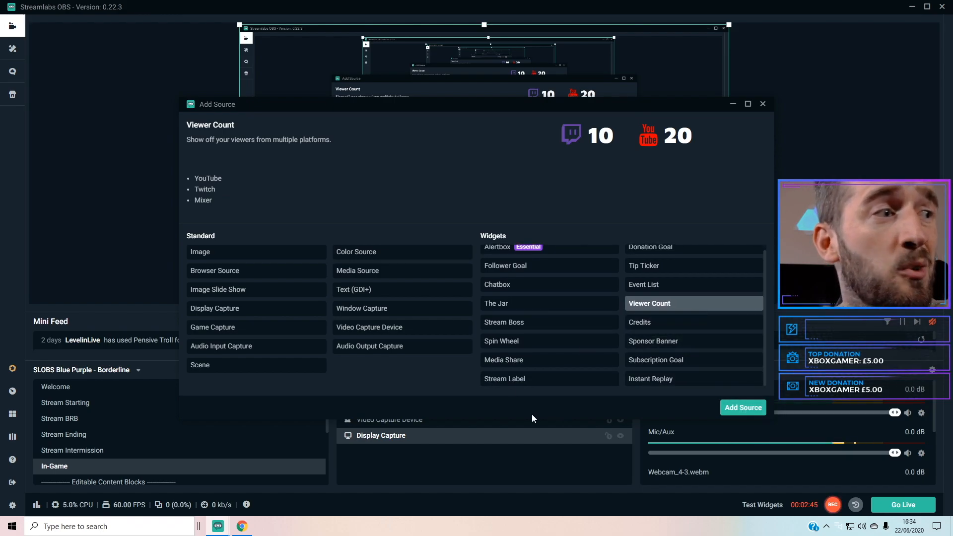
click(674, 342)
click(647, 359)
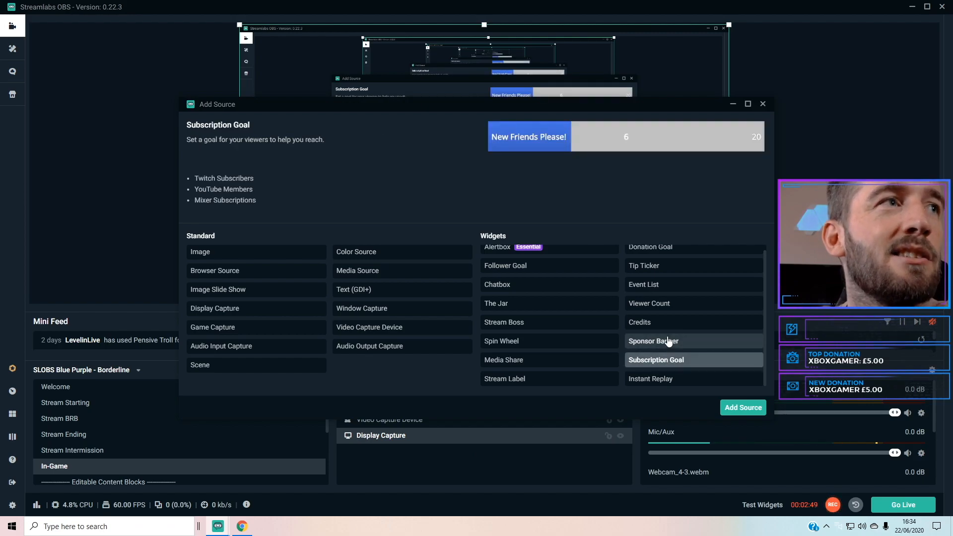
Step: View the Credits widget's description and close the source picker without adding anything
click(676, 322)
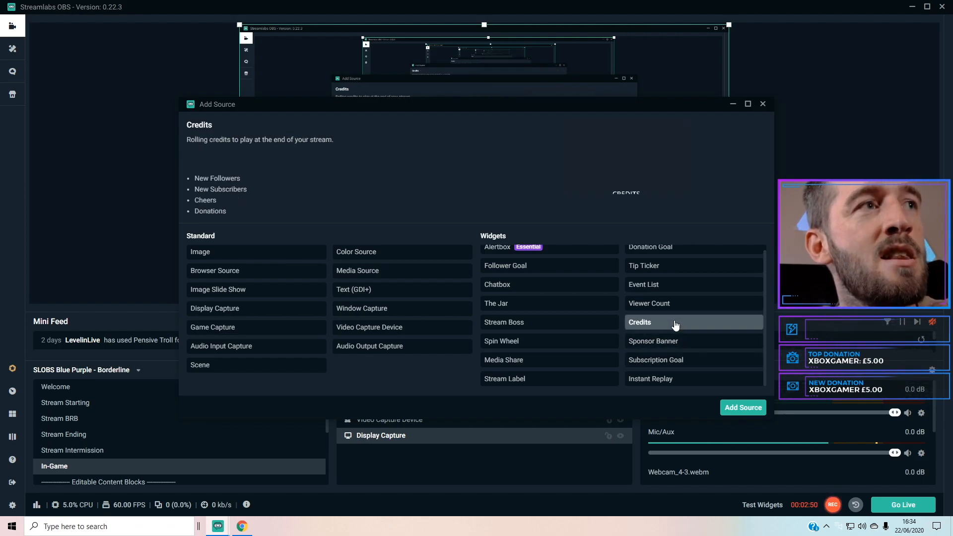
click(763, 105)
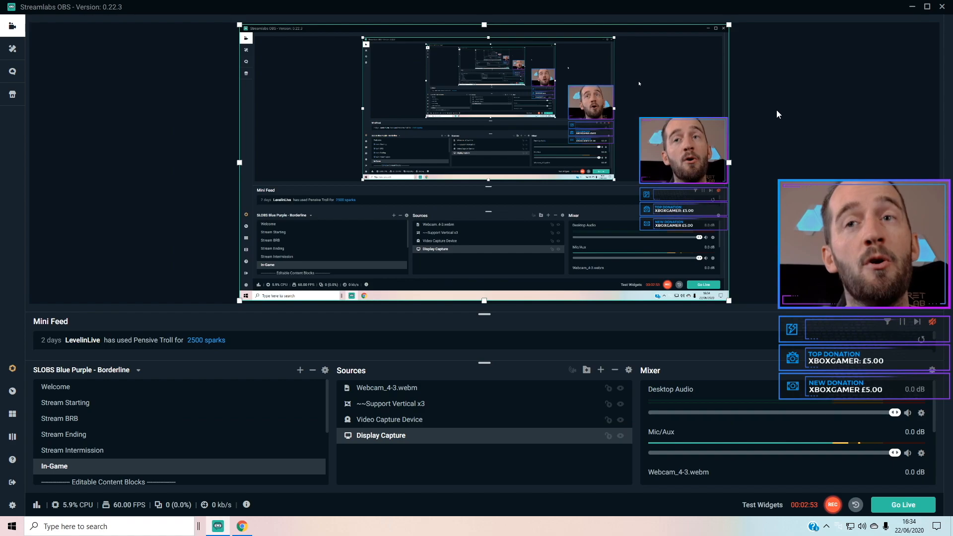
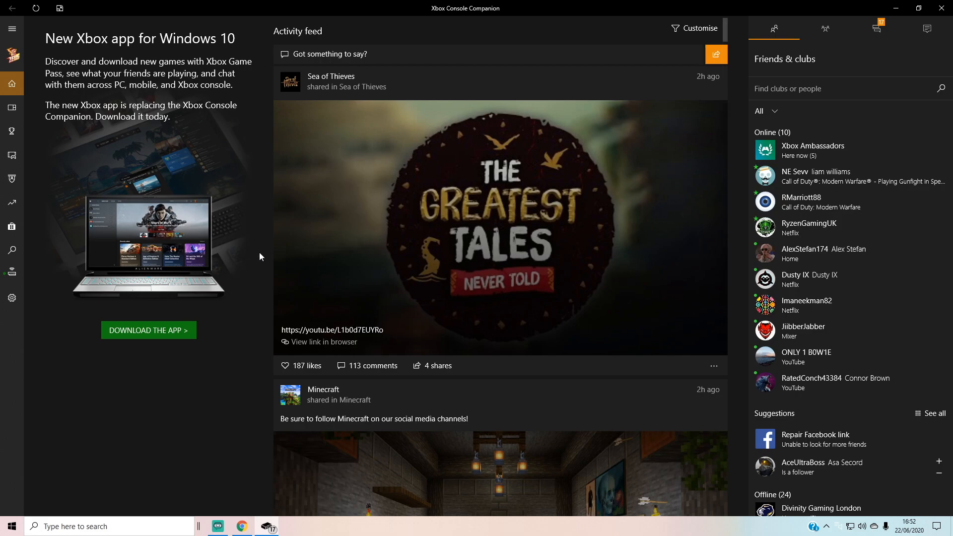
Step: Start streaming from the XboxOne console in Xbox Console Companion and continue past the controller notice
click(15, 279)
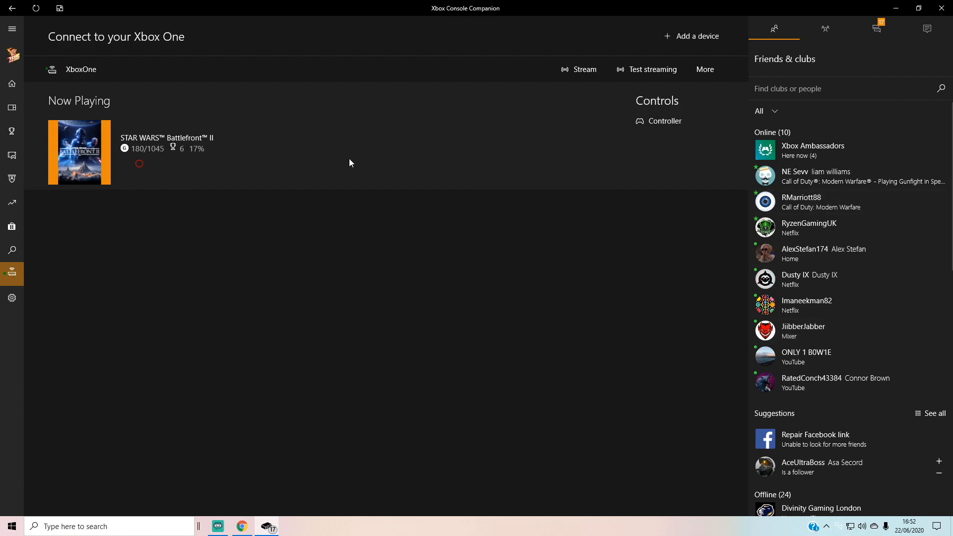
click(585, 72)
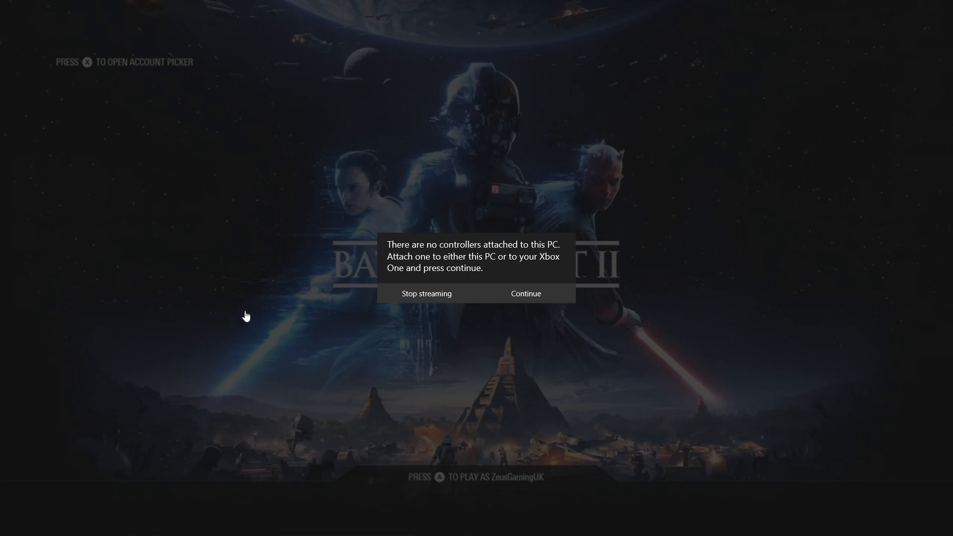
click(533, 294)
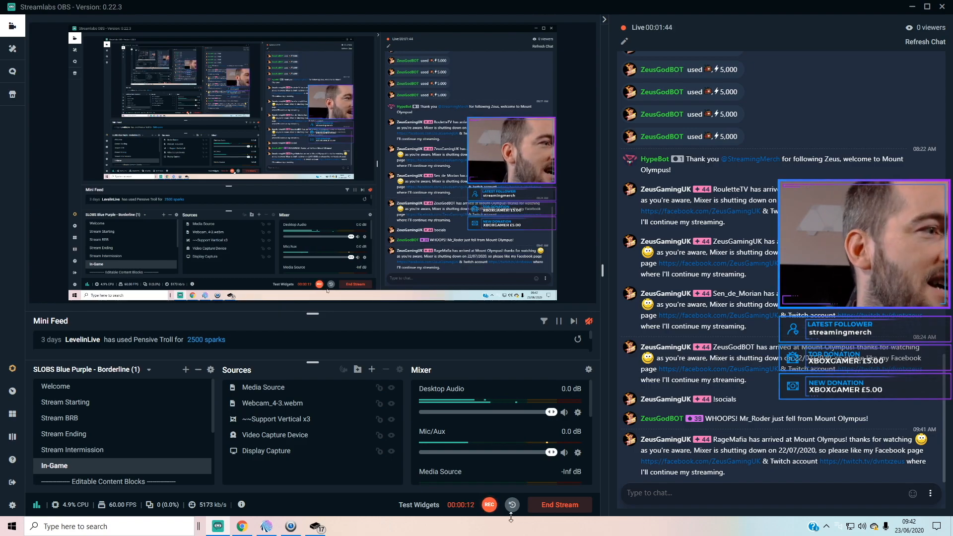
Step: Switch to the full-screen Xbox stream and check how the game looks with the overlay
click(316, 525)
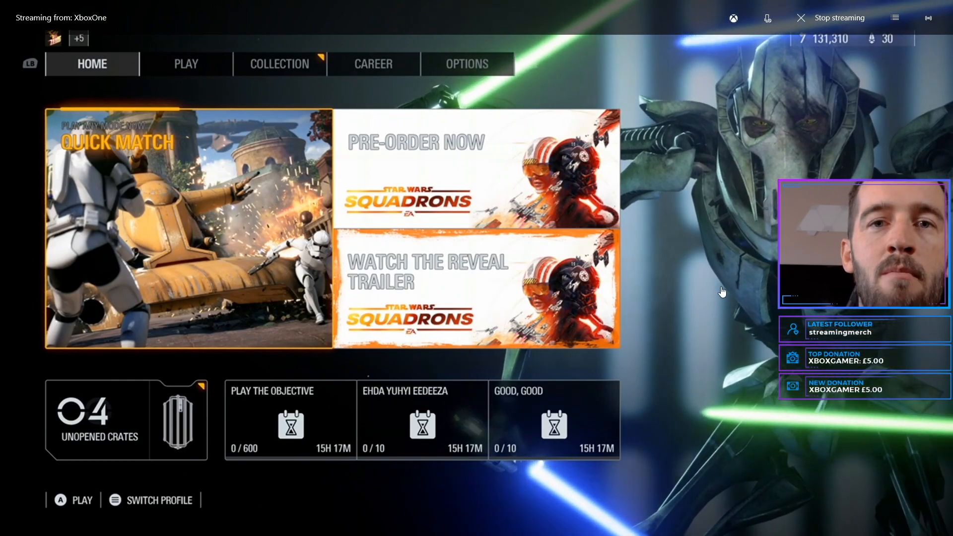
mouse_move(493, 8)
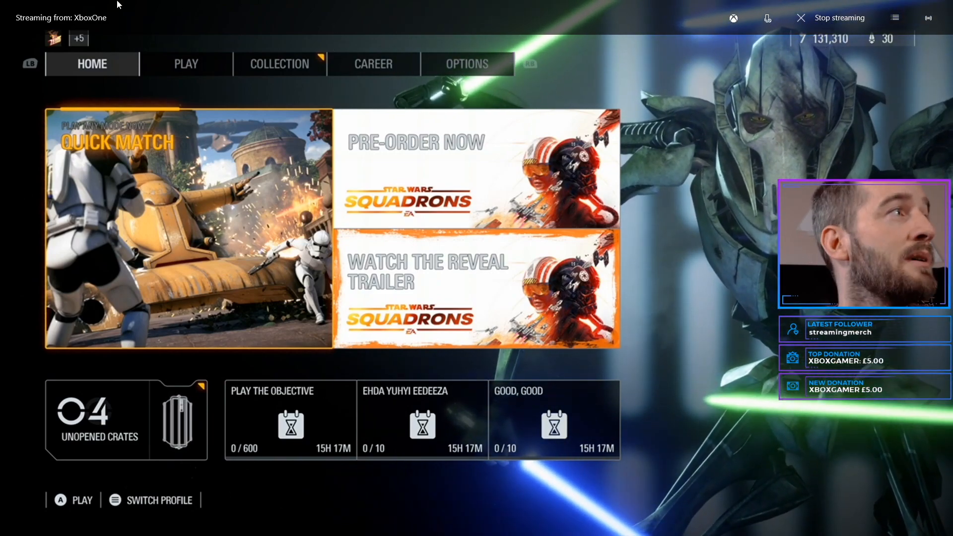
key(super)
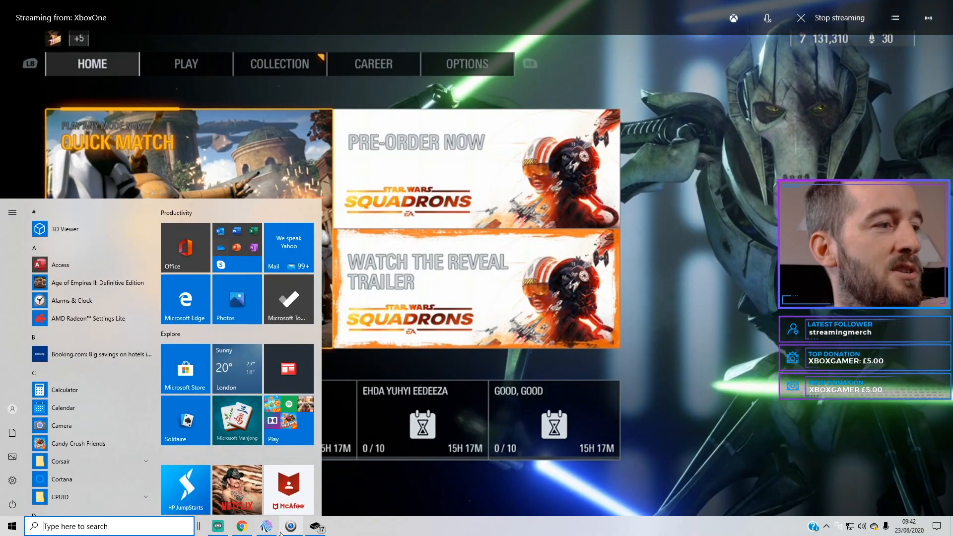
Step: Return to Streamlabs OBS and lower the Desktop Audio level to -12.1 dB
click(223, 527)
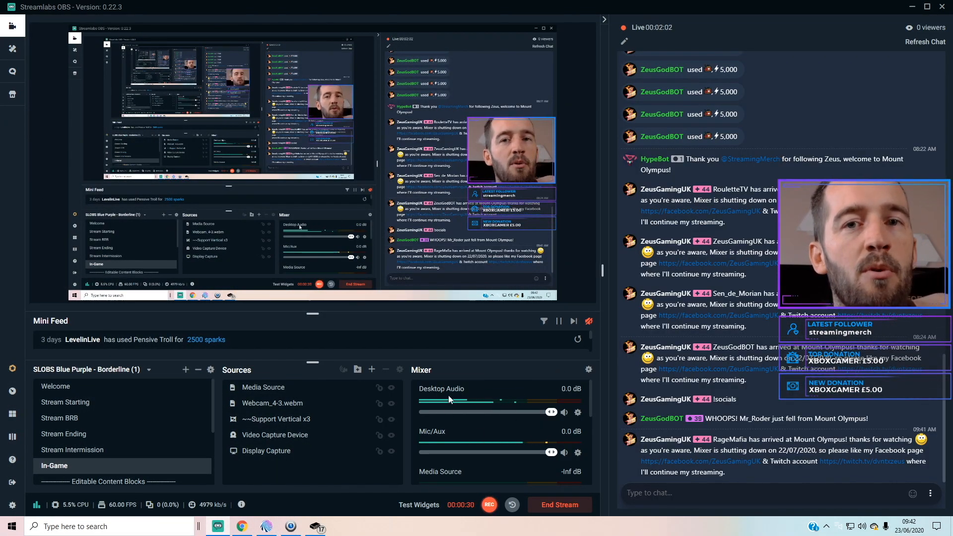
drag(551, 411, 510, 416)
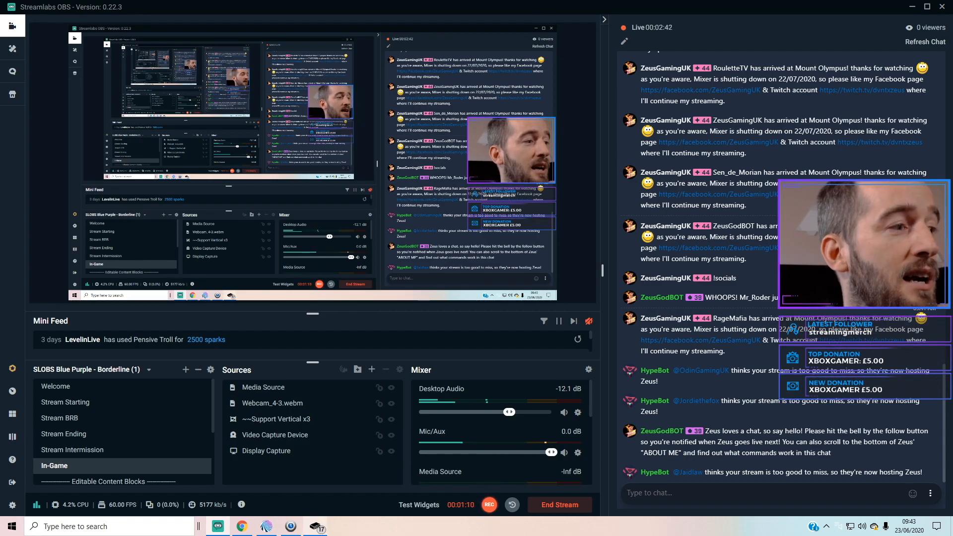
Step: Switch back to the Xbox stream and open the Multiplayer modes from the game's Play section
click(316, 526)
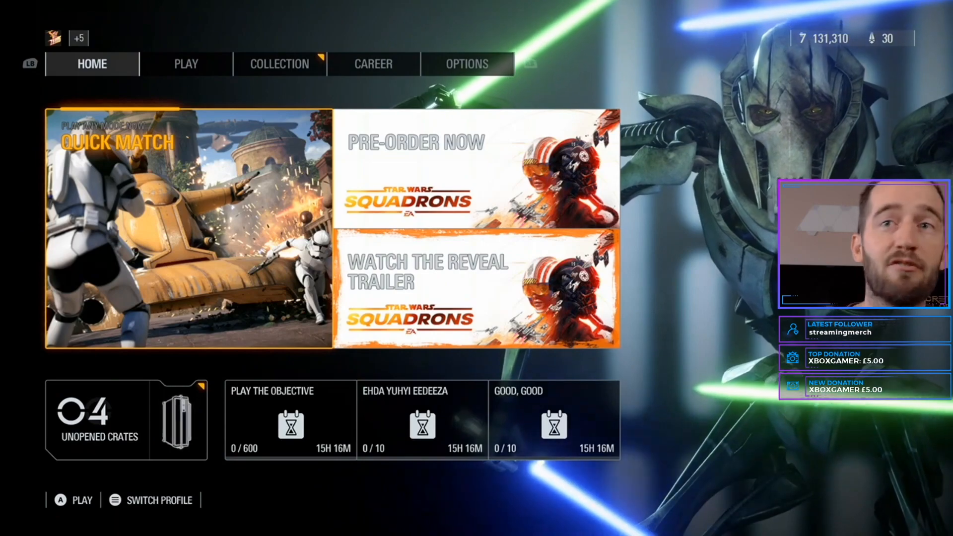
key(Right)
key(Left)
key(Down)
key(Up)
key(e)
key(Right)
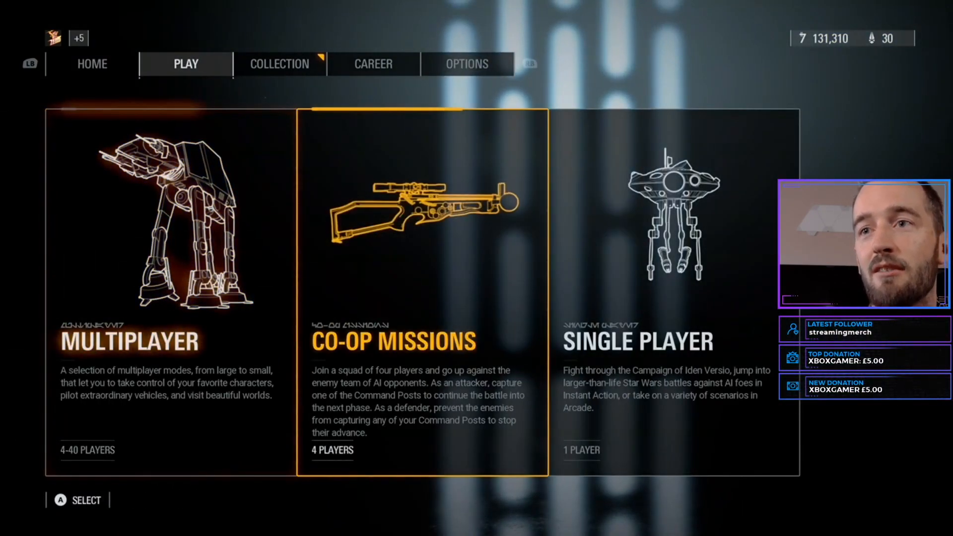
key(Left)
key(Return)
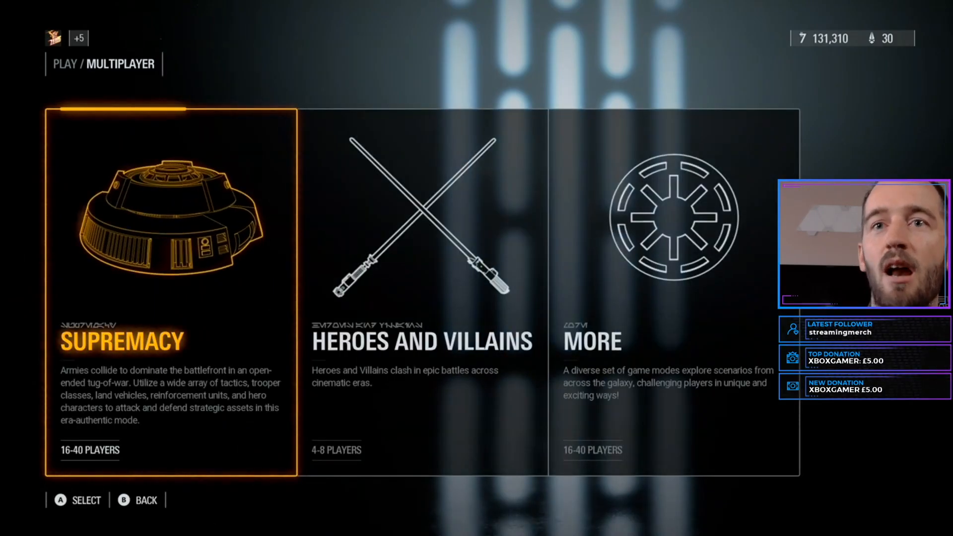
key(Return)
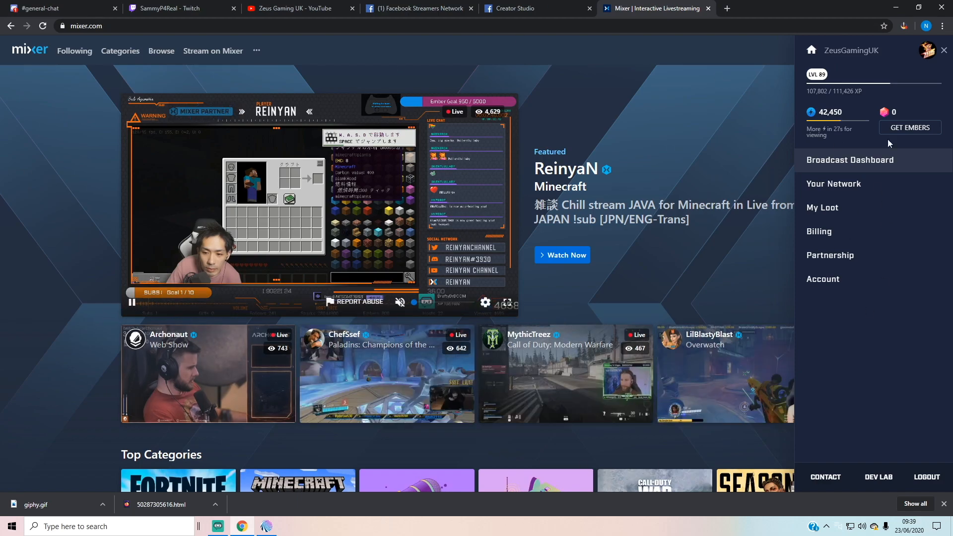
Step: Open the Mixer Broadcast Dashboard in the browser and copy the channel's stream key
click(845, 160)
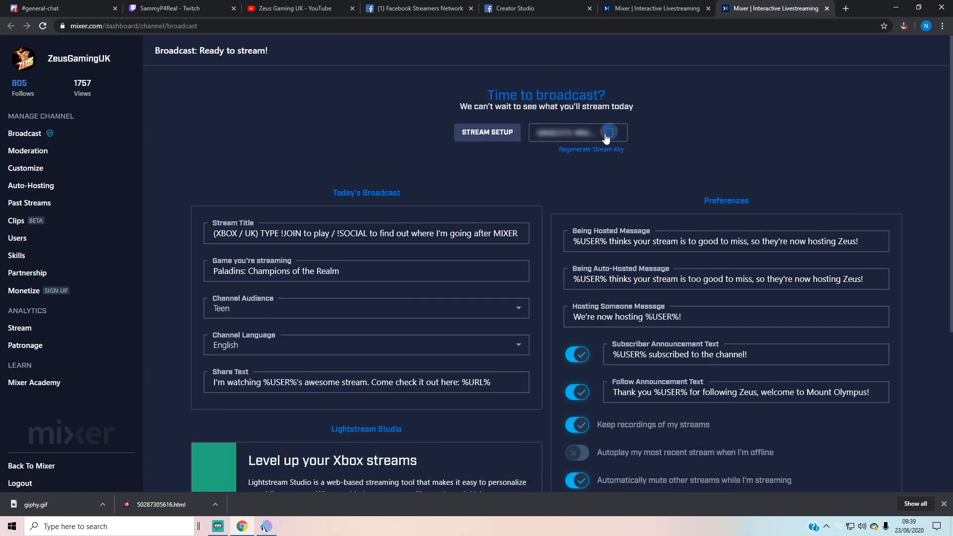
click(608, 133)
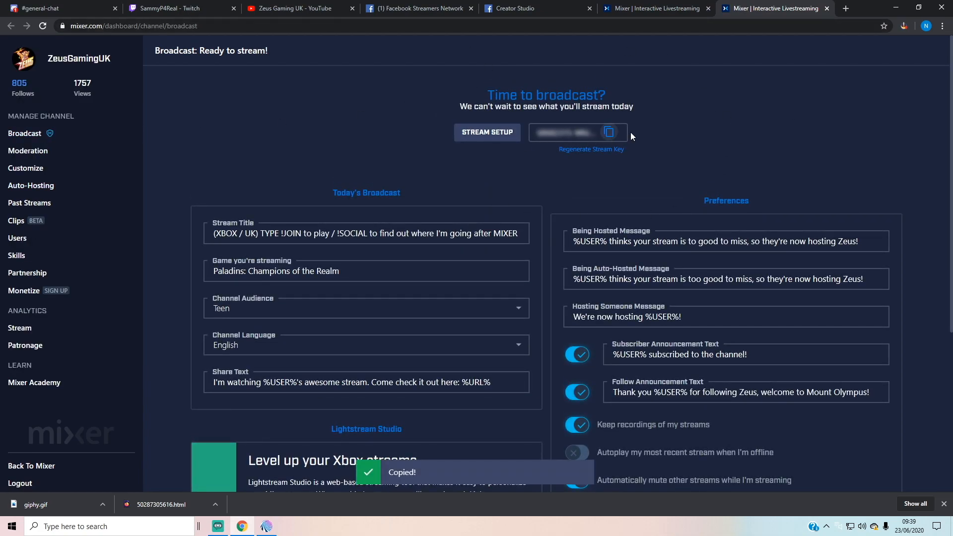
Step: Switch to Streamlabs OBS and review the Stream settings, including the available services, server and stream key field
click(218, 530)
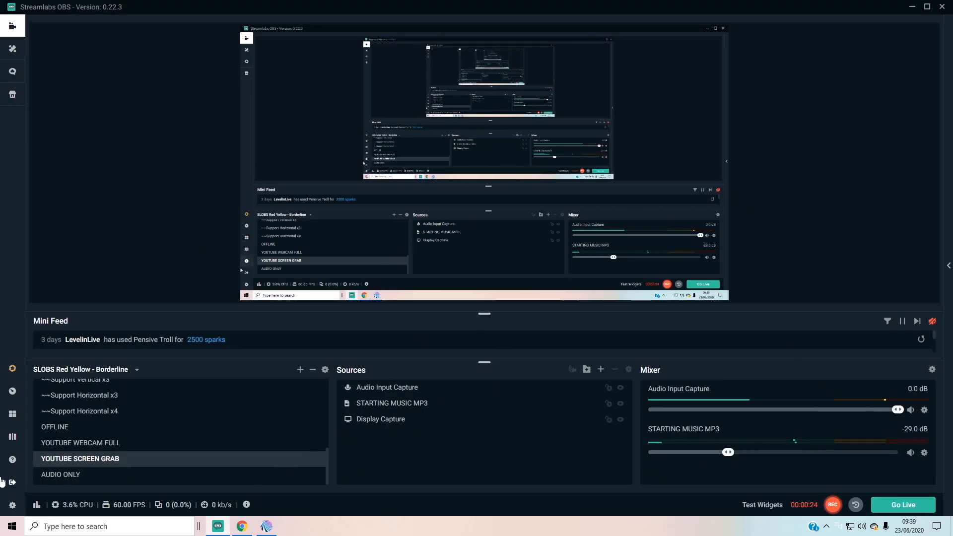
click(13, 505)
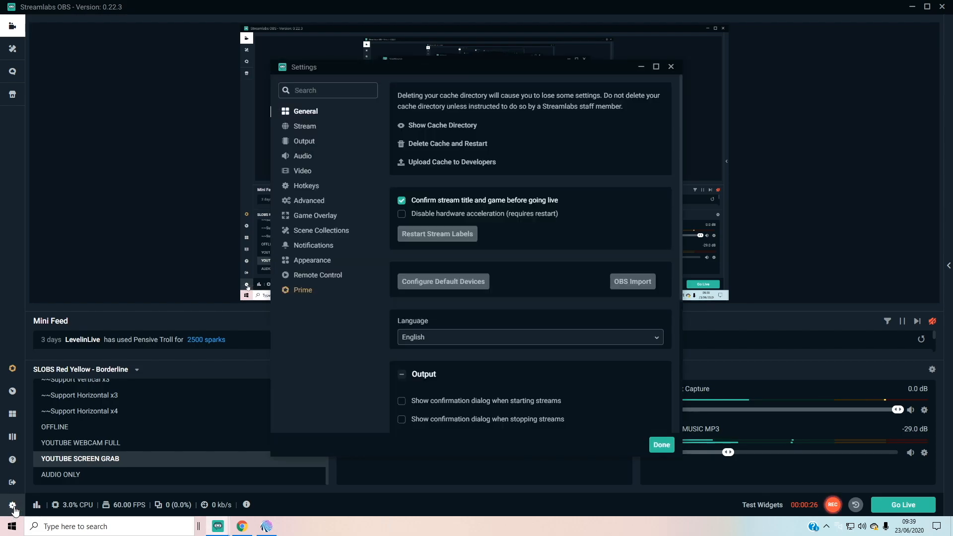
click(315, 130)
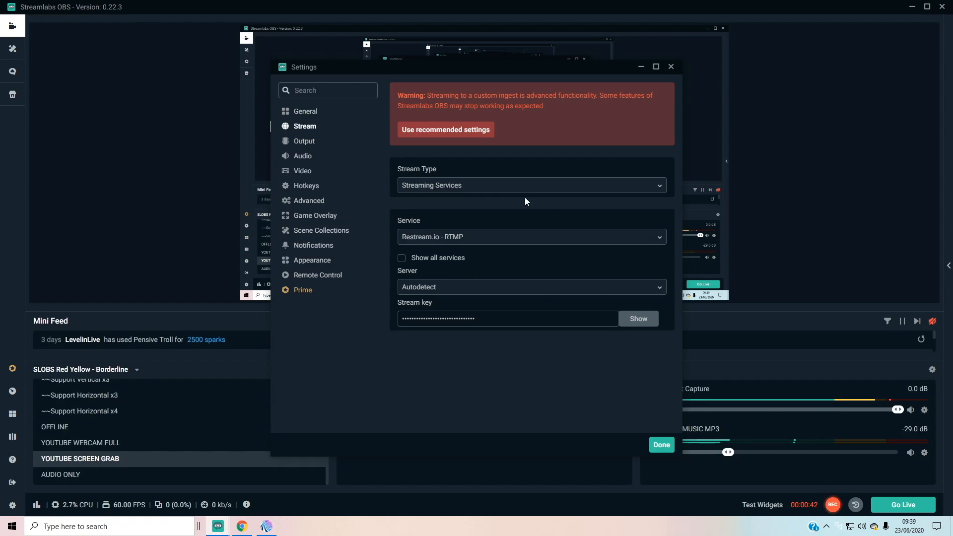
click(464, 242)
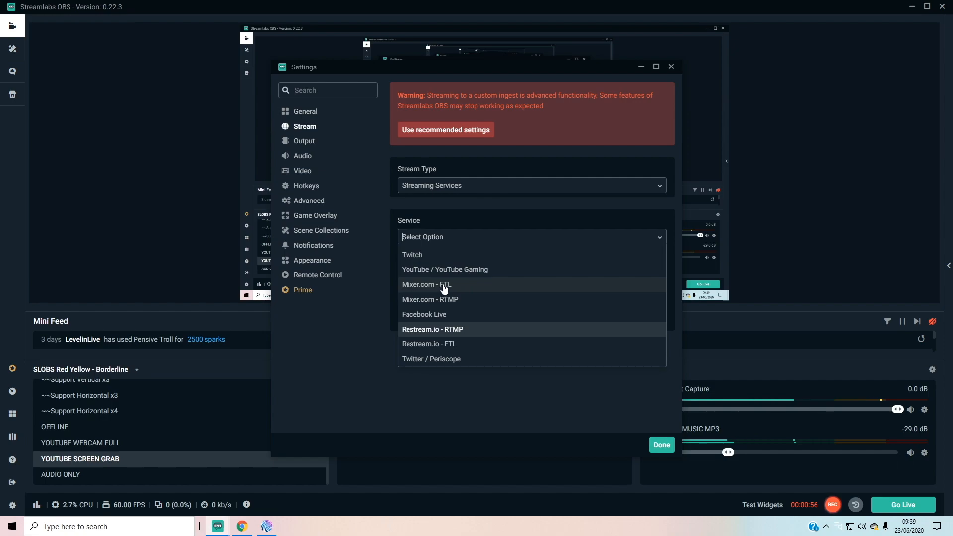
click(523, 394)
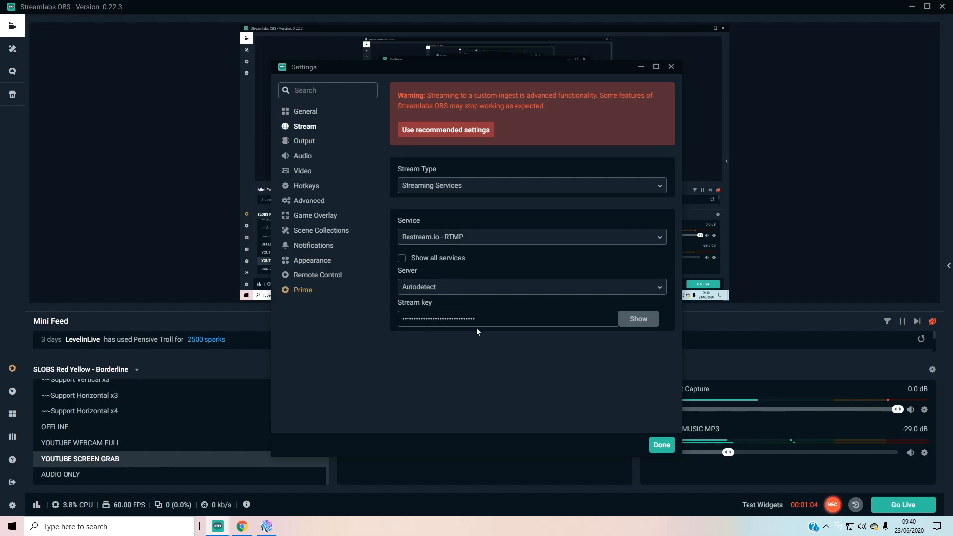
click(660, 443)
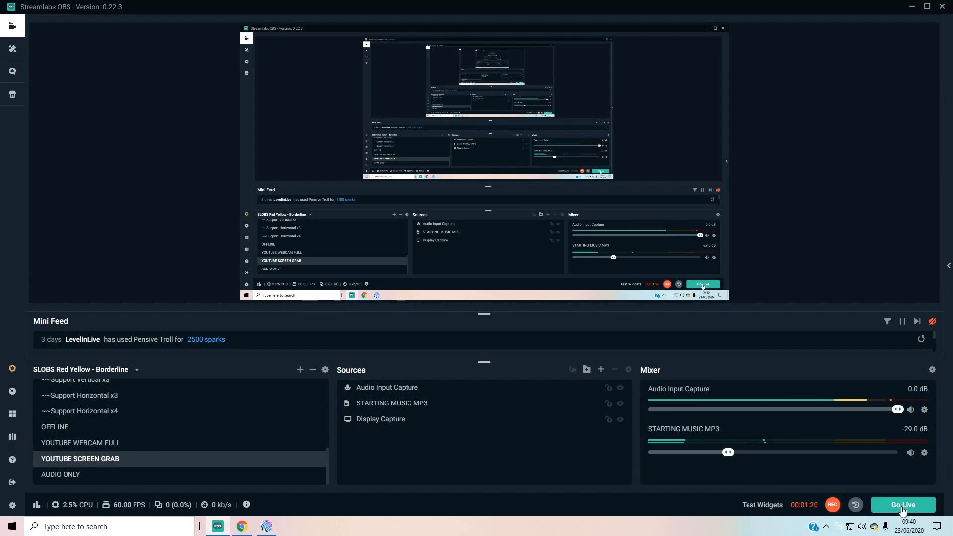
Step: Find the STARTING scene in the SLOBS Red Yellow - Borderline scene list
scroll(75, 400, up, 5)
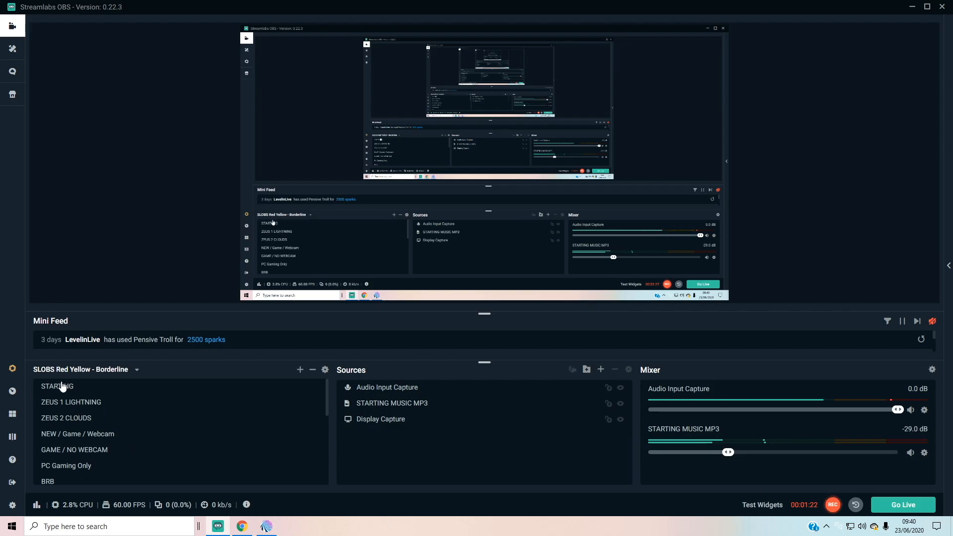